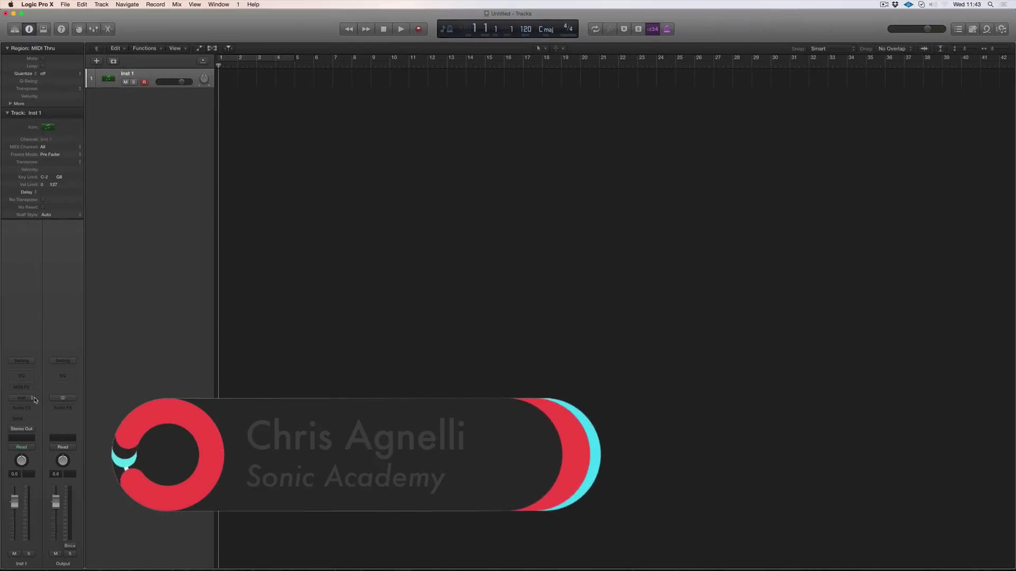
# Load EXS24 (Sampler) into Inst 1's instrument slot and move its window to the screen centre.
pyautogui.click(34, 401)
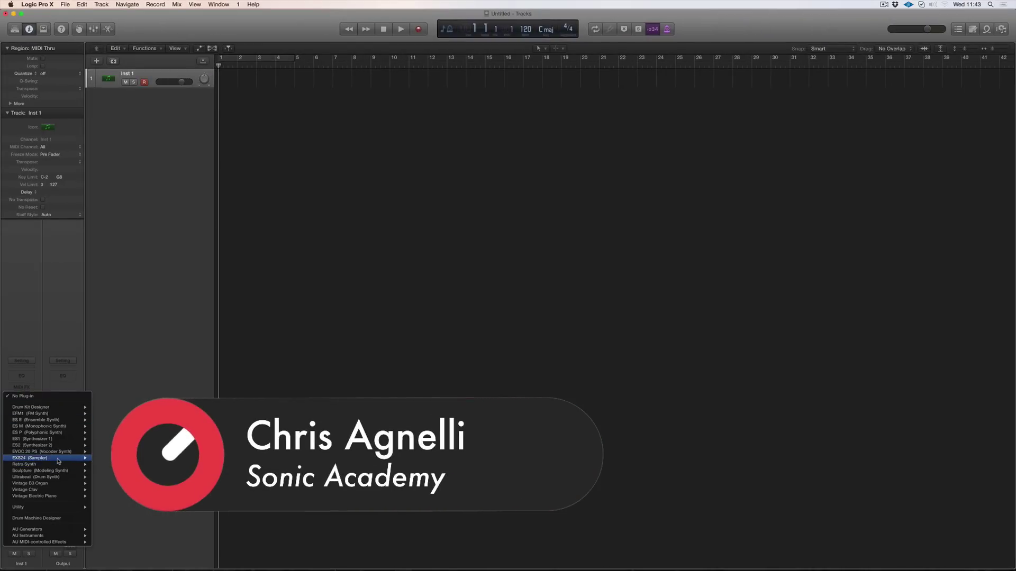
pyautogui.moveTo(58, 461)
pyautogui.click(100, 465)
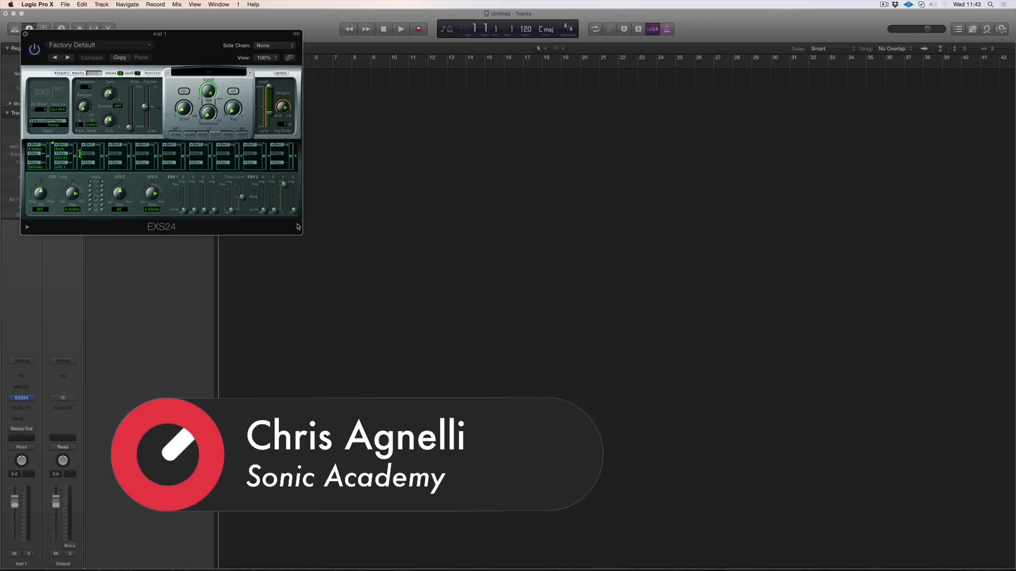
pyautogui.moveTo(174, 36); pyautogui.dragTo(520, 145)
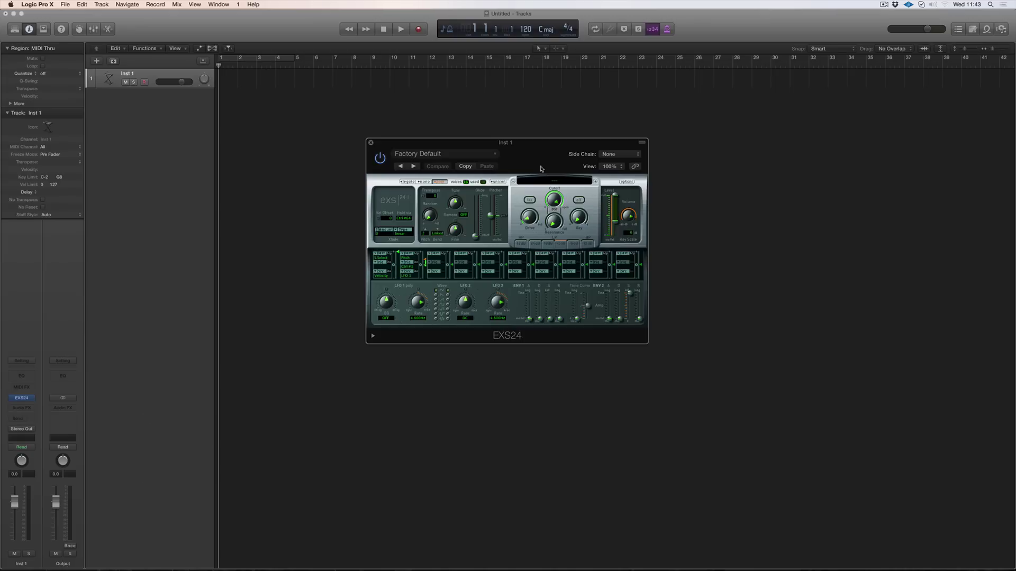
# In Preferences > Advanced Tools, choose Enable All for the Additional Options.
pyautogui.click(38, 5)
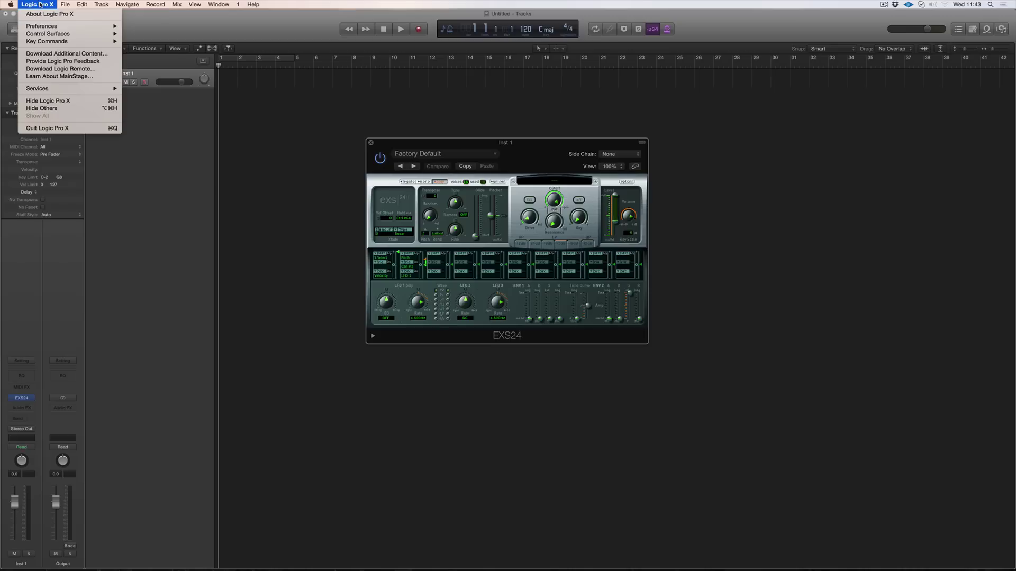
pyautogui.moveTo(45, 25)
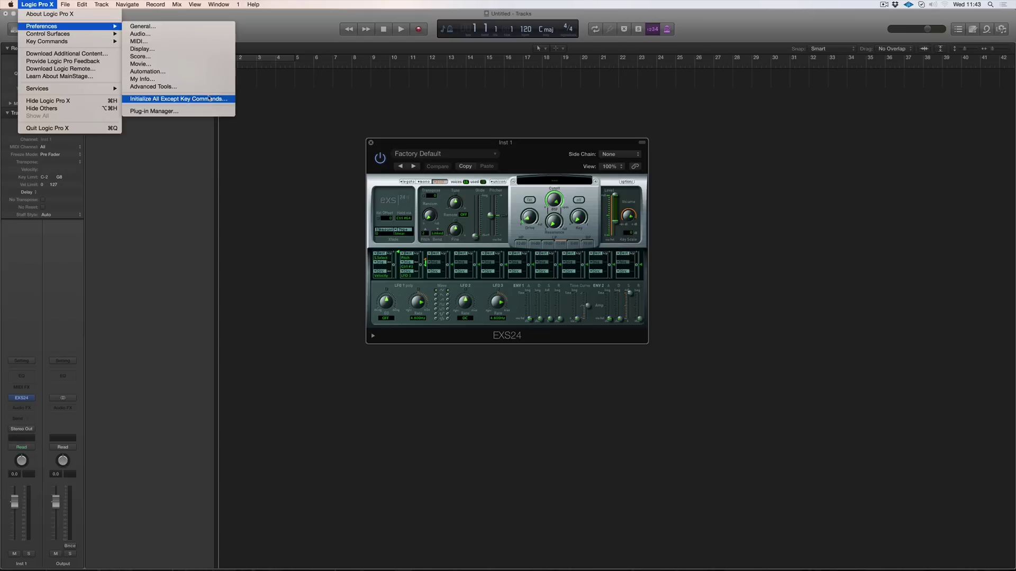
pyautogui.click(152, 86)
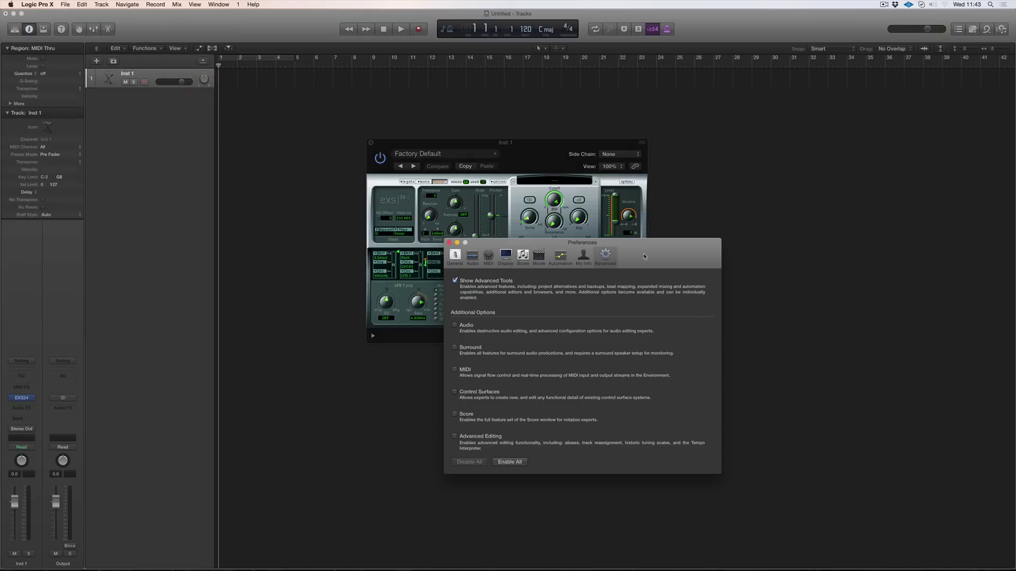
pyautogui.moveTo(644, 256); pyautogui.dragTo(628, 203)
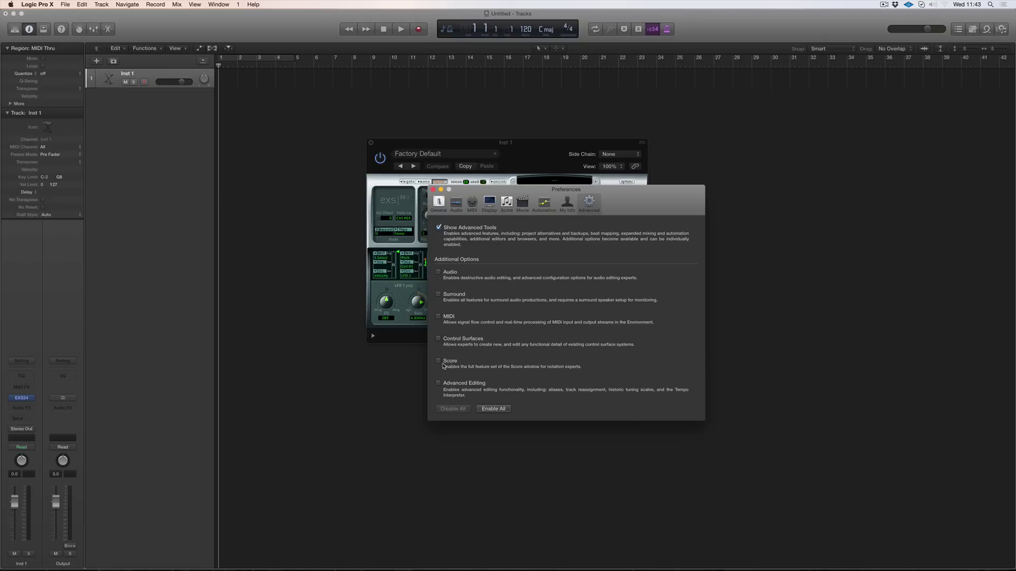
pyautogui.click(492, 409)
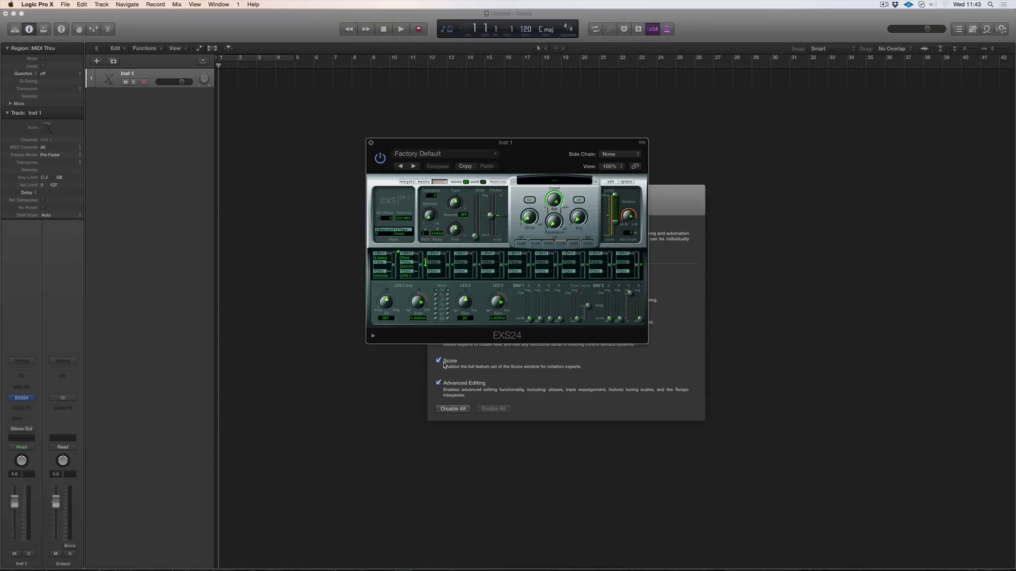
pyautogui.moveTo(603, 142); pyautogui.dragTo(522, 139)
# Close Preferences, move the EXS24 window up-left, and open then dismiss its instrument list.
pyautogui.click(663, 199)
pyautogui.click(432, 190)
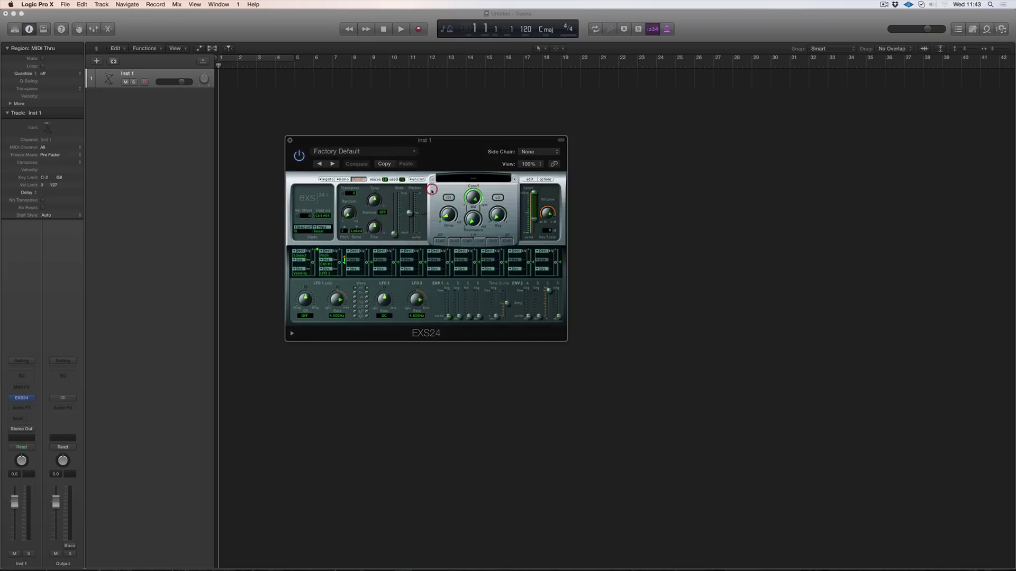
pyautogui.moveTo(444, 159); pyautogui.dragTo(415, 119)
pyautogui.click(444, 138)
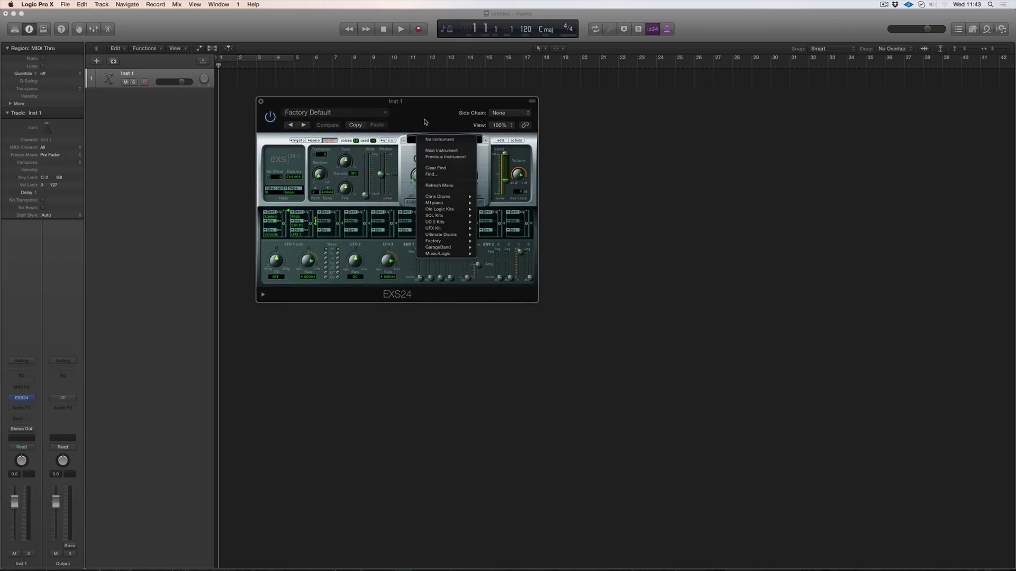
pyautogui.click(424, 120)
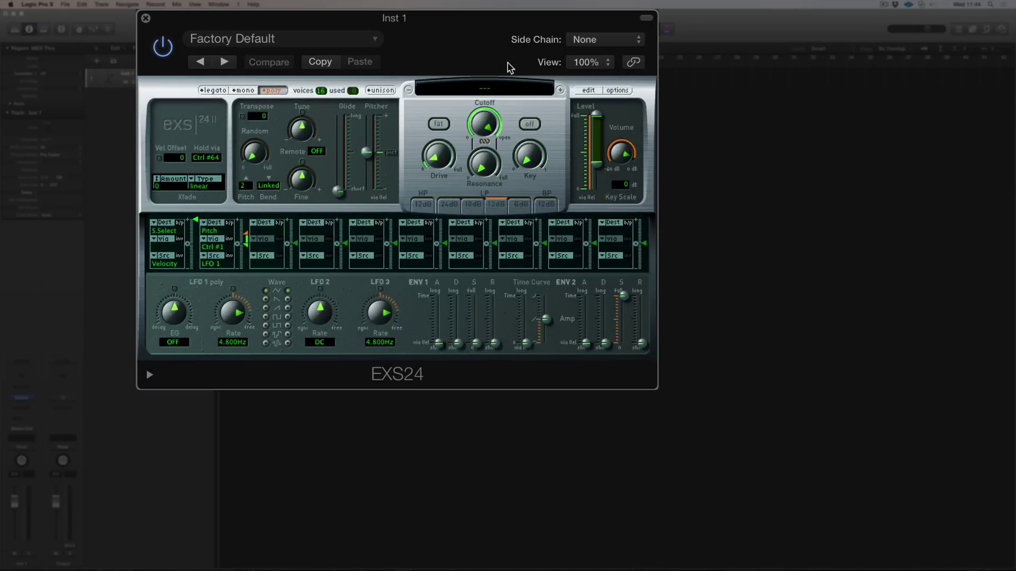
# Create a new EXS24 instrument in the editor and choose Zone > Load Multiple Samples.
pyautogui.click(587, 90)
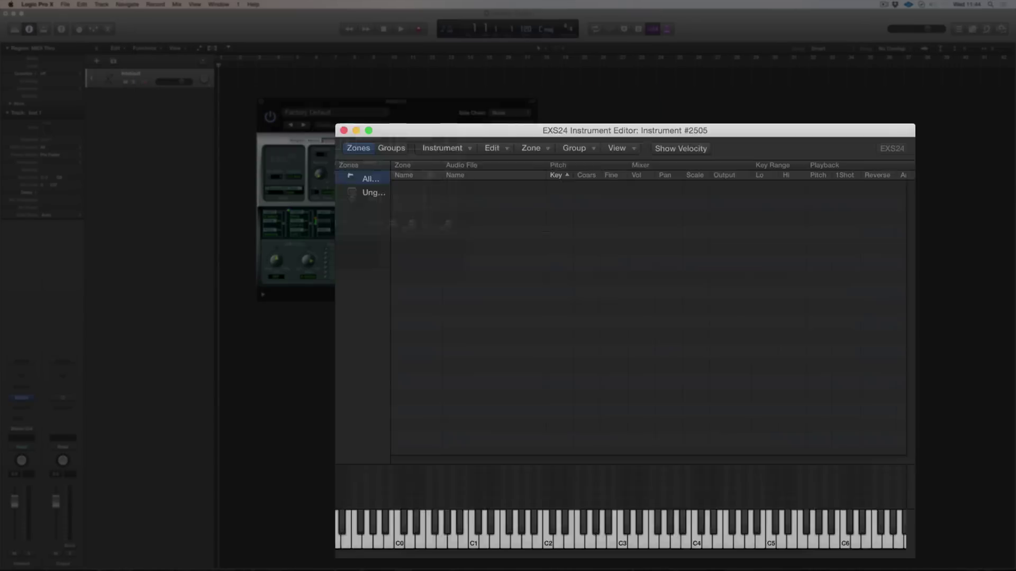
pyautogui.click(432, 85)
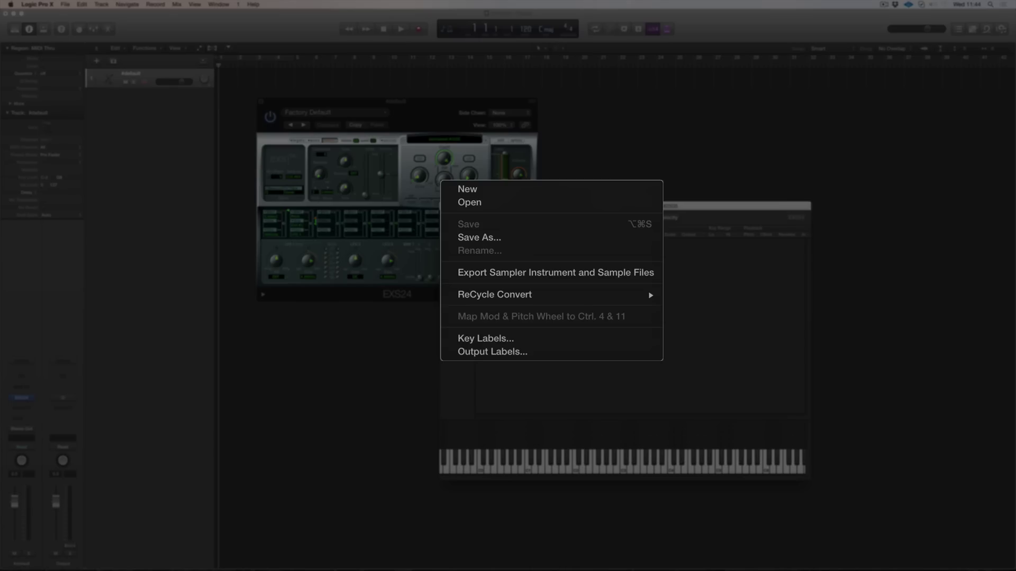
pyautogui.click(497, 191)
pyautogui.moveTo(506, 68); pyautogui.dragTo(434, 46)
pyautogui.click(439, 66)
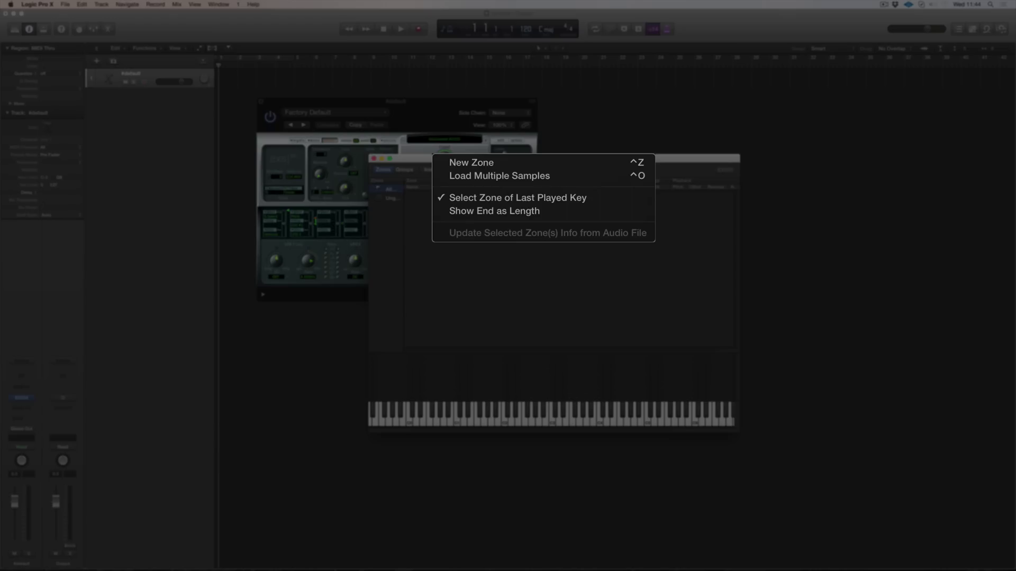
pyautogui.click(462, 170)
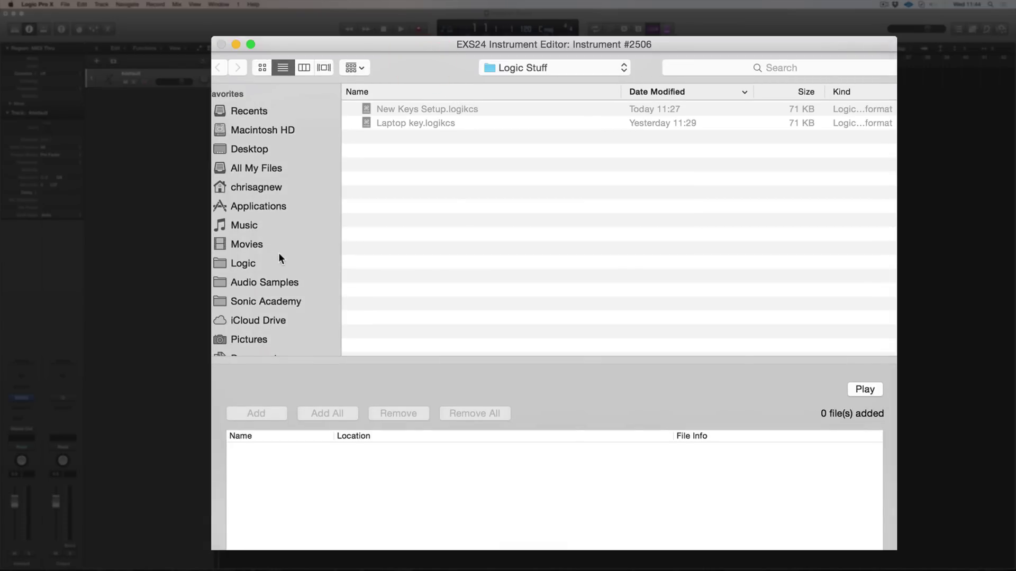
# Go to Audio Samples, open Drum Machine Samples, and scroll its Akai and Alesis sets.
pyautogui.click(280, 281)
pyautogui.scroll(-5, 442, 183)
pyautogui.scroll(-2, 442, 185)
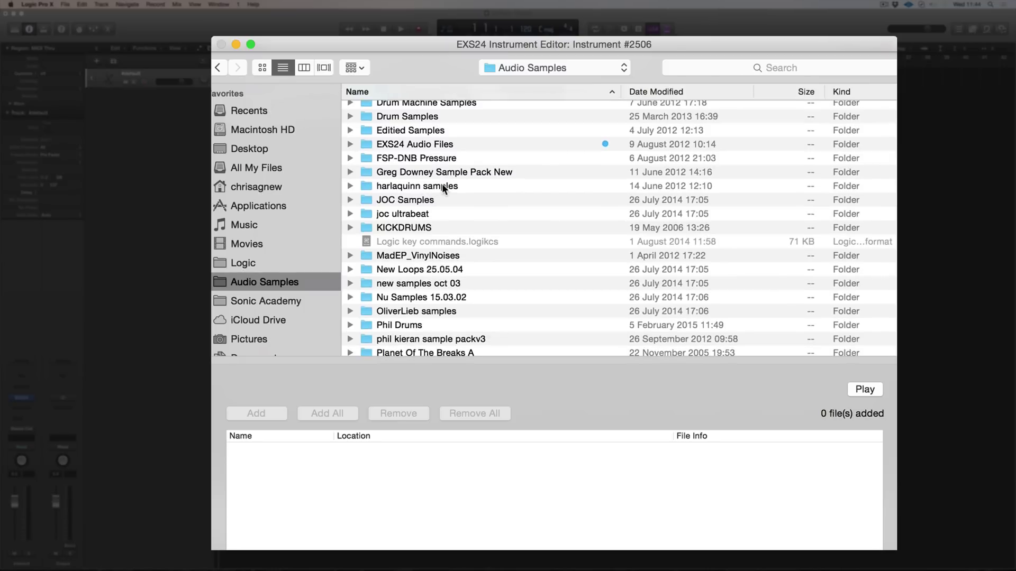
pyautogui.scroll(3, 442, 186)
pyautogui.doubleClick(443, 183)
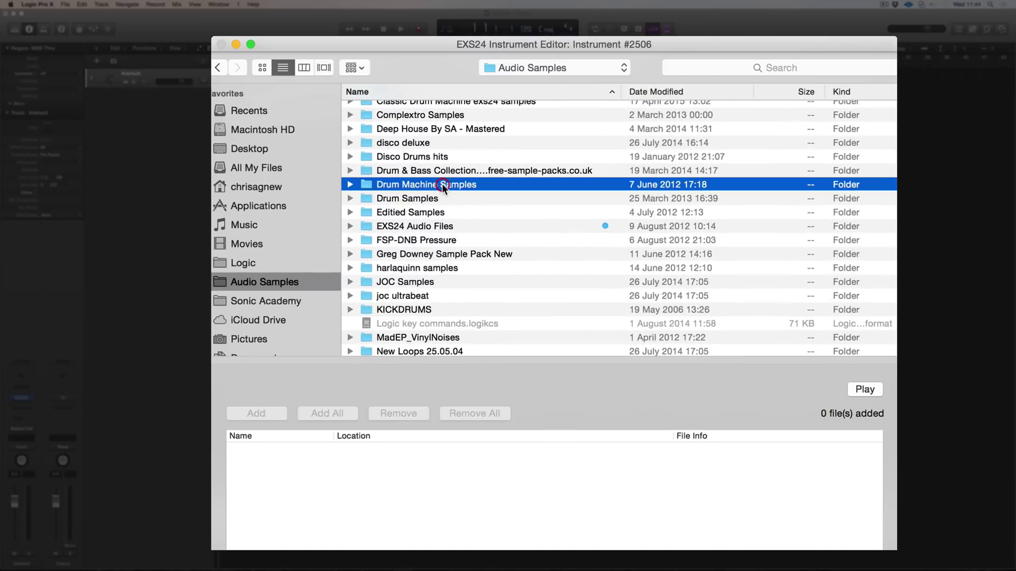
pyautogui.scroll(-3, 428, 174)
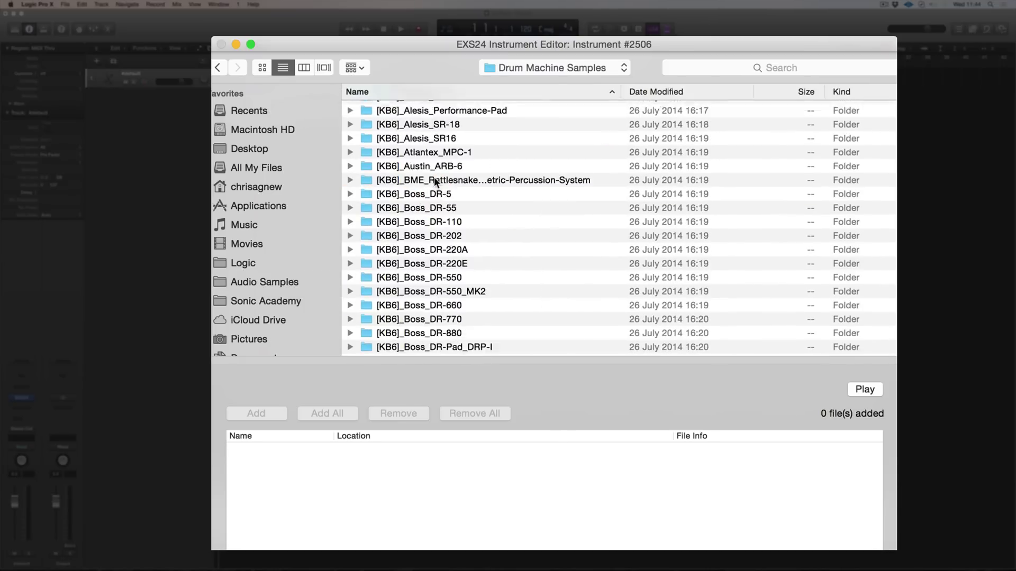
pyautogui.scroll(5, 431, 175)
pyautogui.scroll(-10, 433, 177)
pyautogui.scroll(-15, 434, 177)
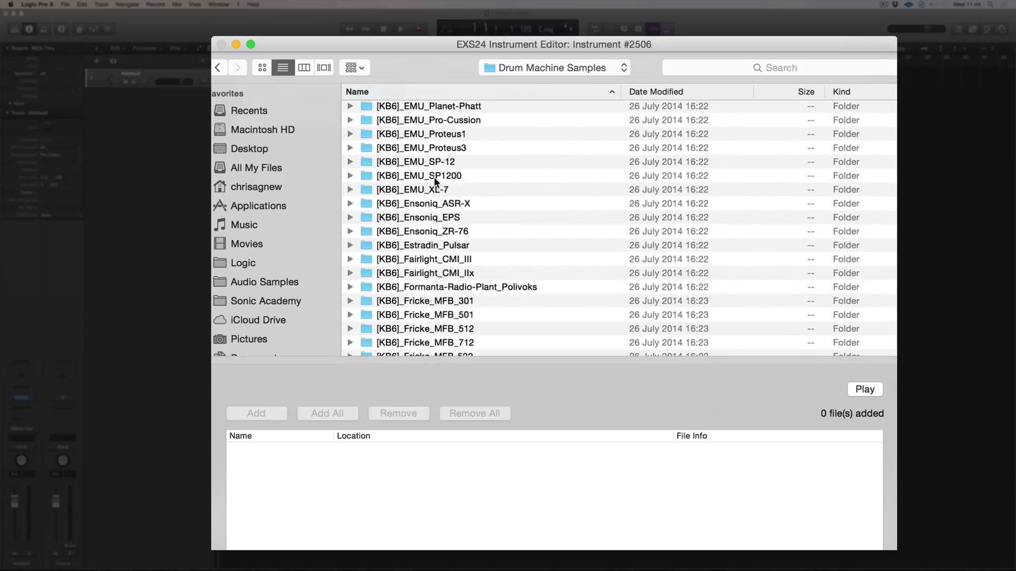
pyautogui.scroll(-10, 434, 176)
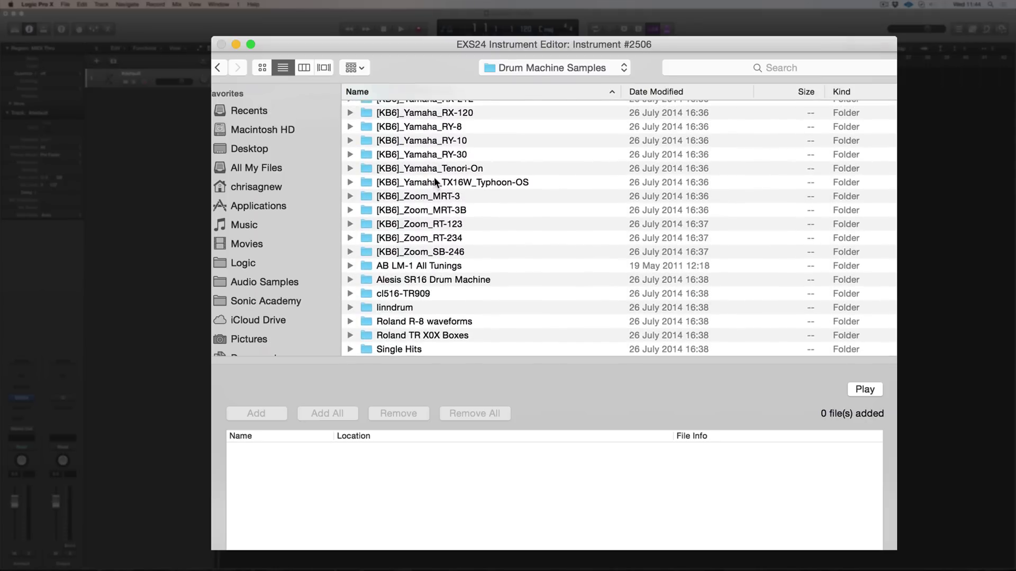
pyautogui.scroll(10, 434, 176)
pyautogui.scroll(15, 434, 180)
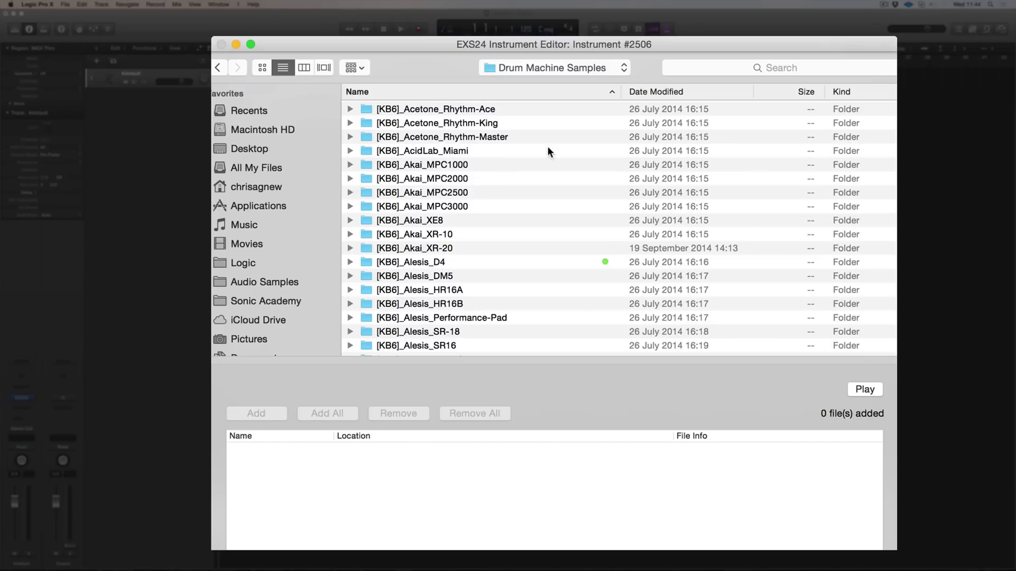
# Search for 'clap' limited to the Drum Machine Samples folder.
pyautogui.click(782, 68)
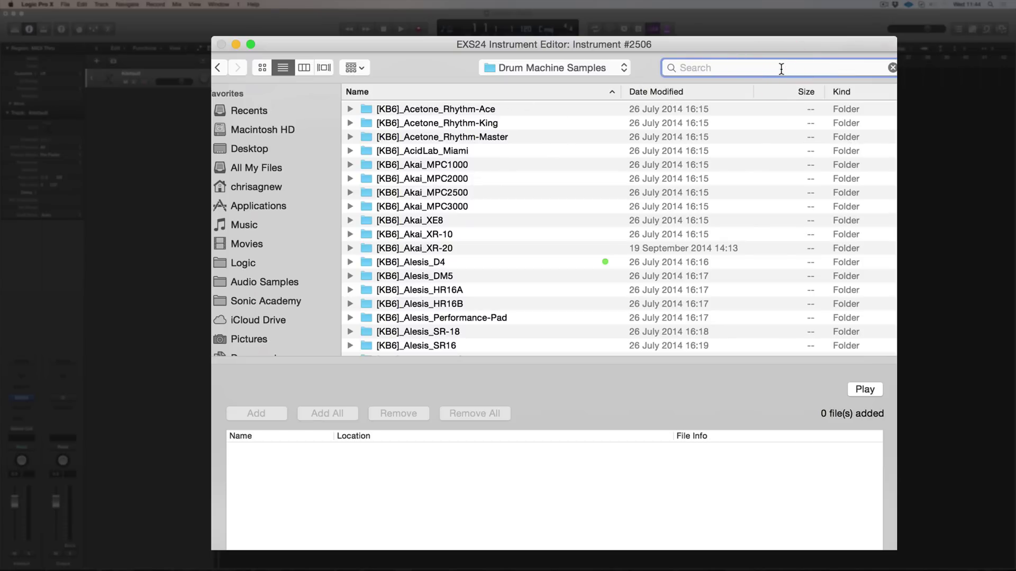
pyautogui.write('clap')
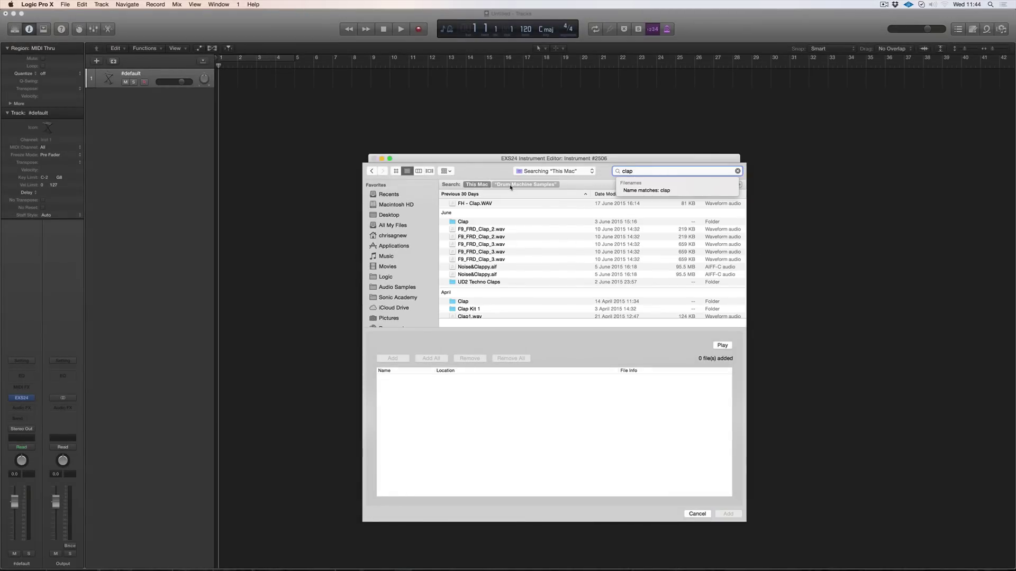
pyautogui.click(517, 185)
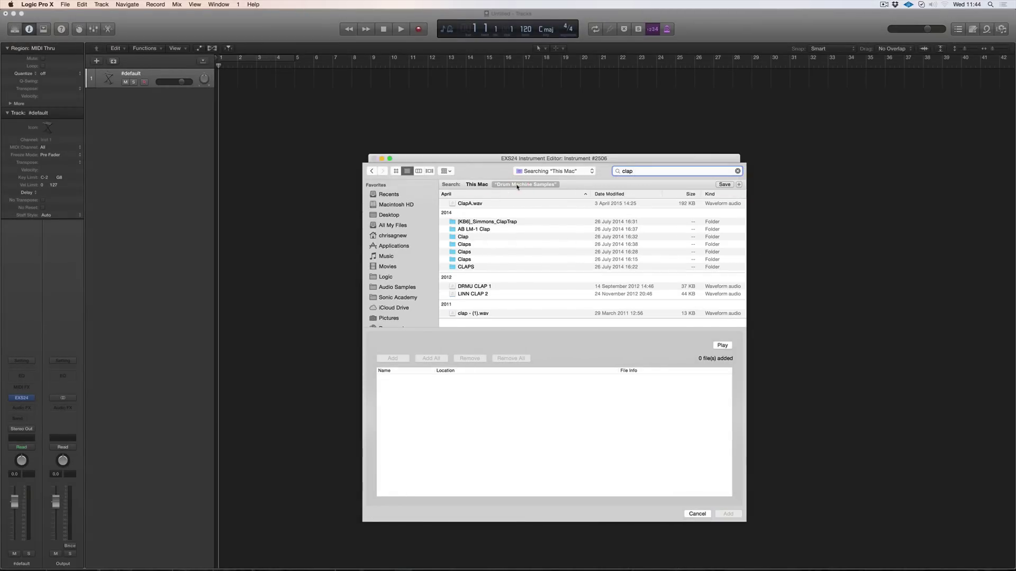
pyautogui.scroll(-2, 508, 227)
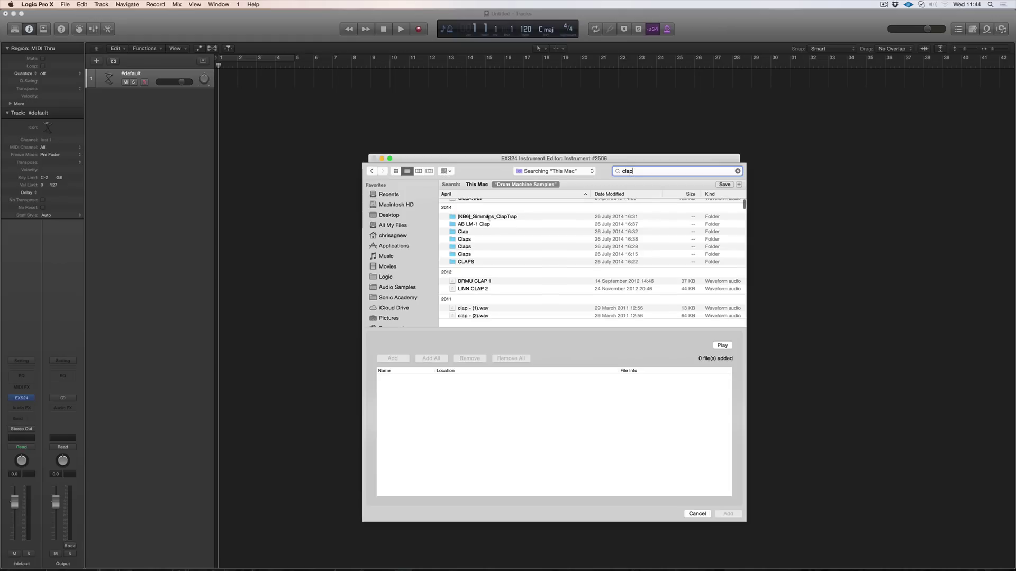
pyautogui.scroll(-5, 455, 236)
# Audition DRMU CLAP 1 and LINN CLAP 2 and add both to the file list.
pyautogui.click(478, 228)
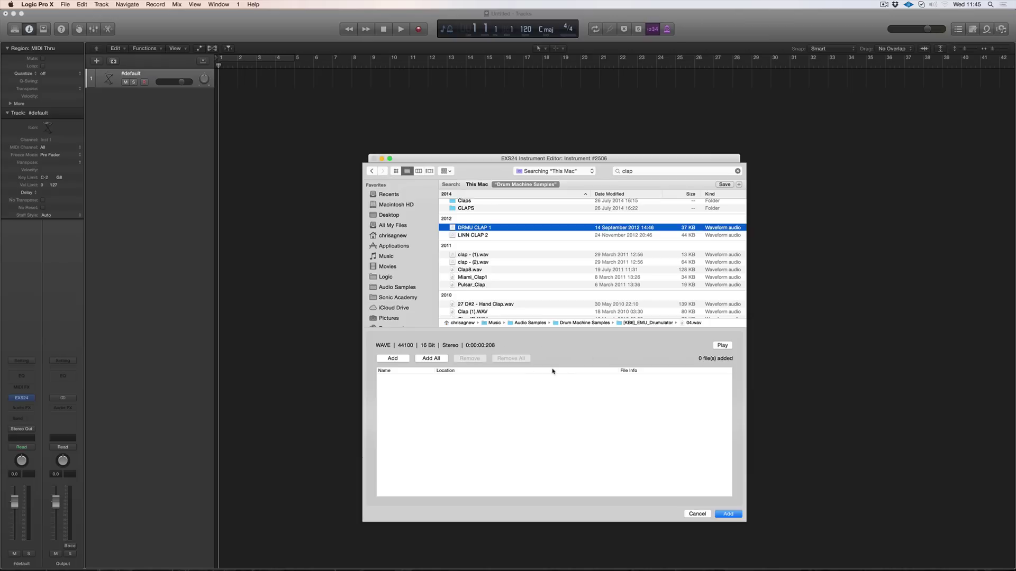
pyautogui.press('space')
pyautogui.press('space')
pyautogui.click(392, 359)
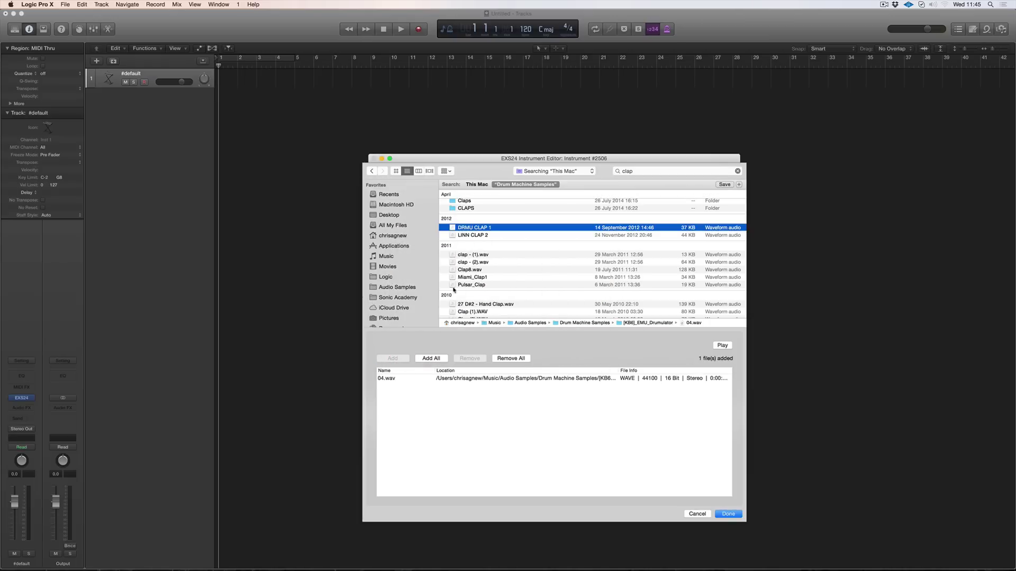
pyautogui.press('space')
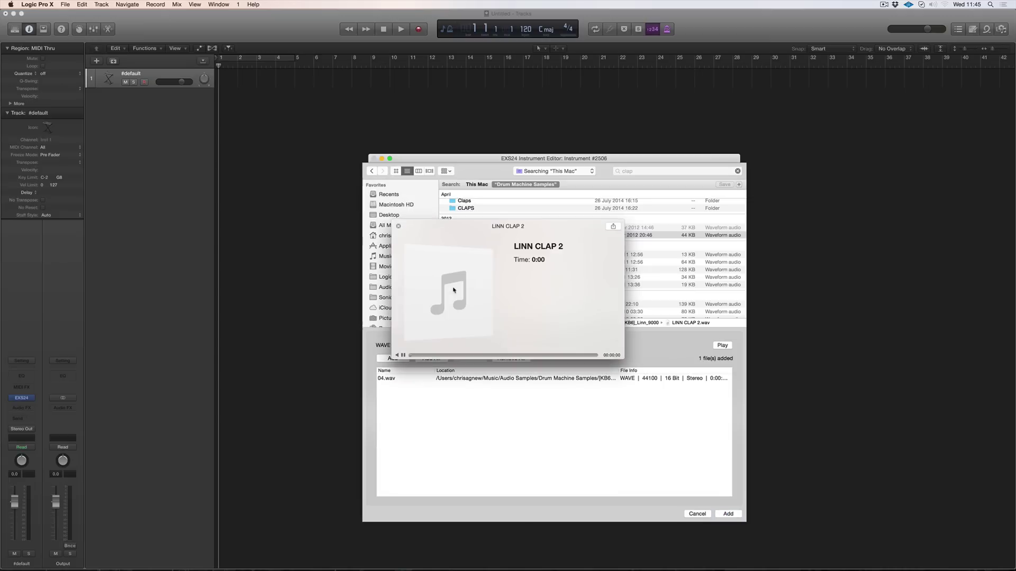
pyautogui.press('space')
pyautogui.press('Down')
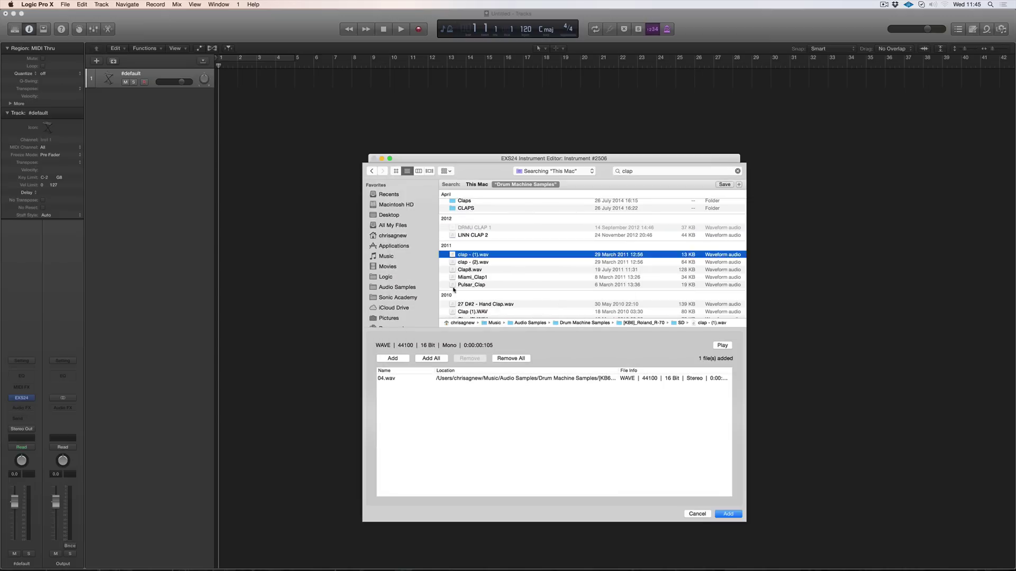
pyautogui.click(464, 236)
pyautogui.press('Return')
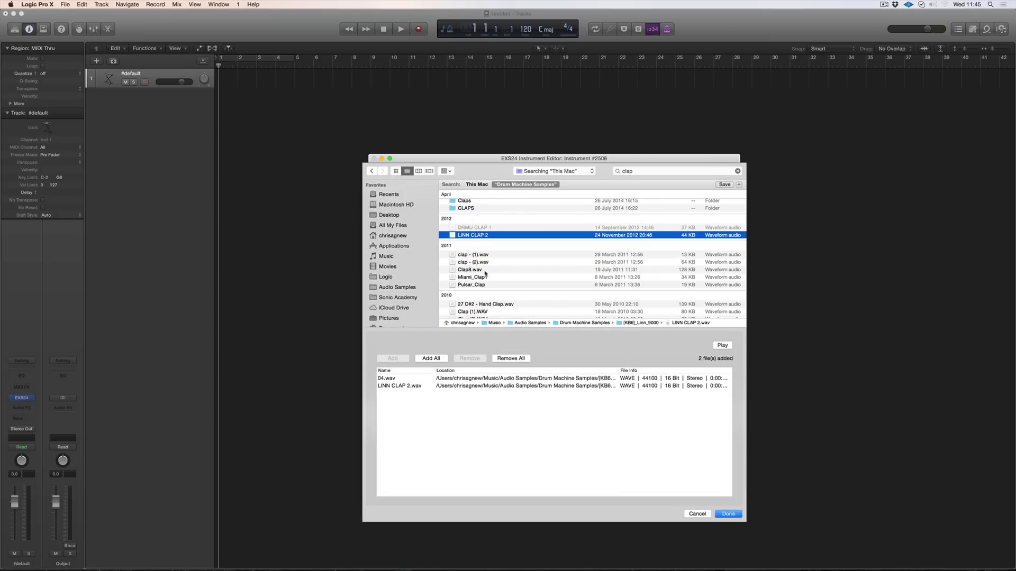
# Audition the claps and add the five from clap - (1).wav to Pulsar_Clap.
pyautogui.click(490, 263)
pyautogui.press('space')
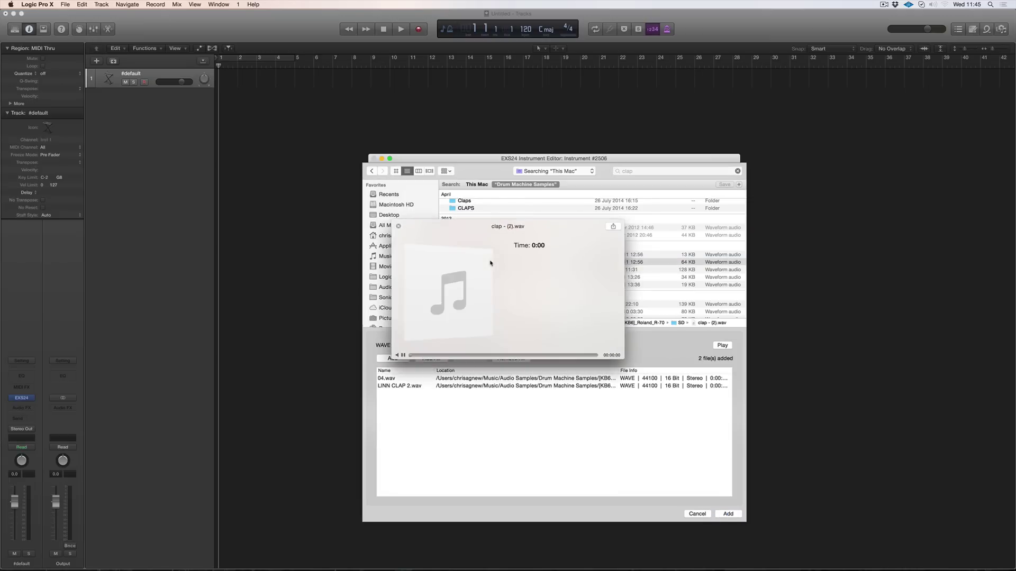
pyautogui.press('Up')
pyautogui.press('Up')
pyautogui.press('Up')
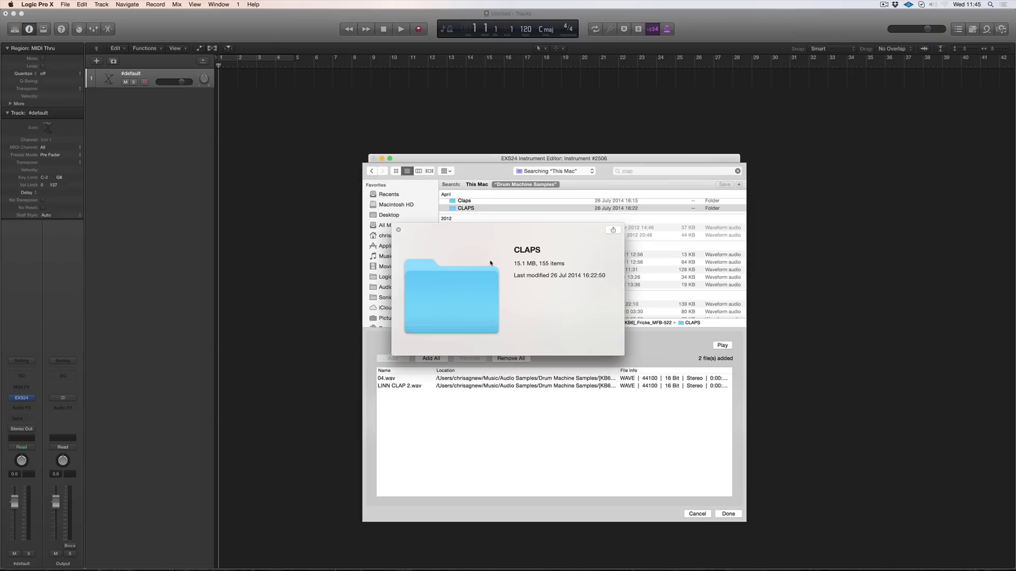
pyautogui.press('space')
pyautogui.click(491, 262)
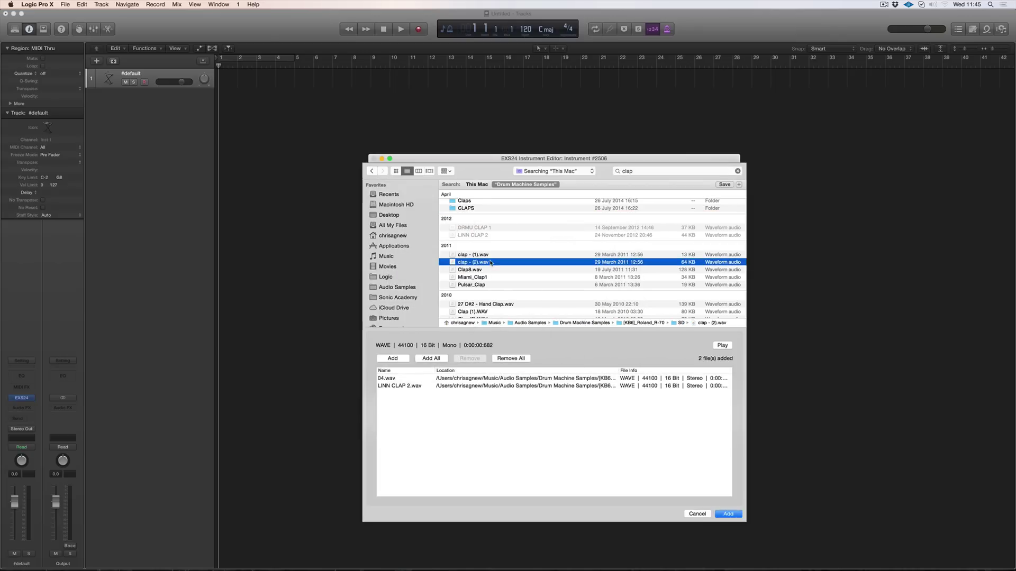
pyautogui.press('space')
pyautogui.press('Down')
pyautogui.press('Down')
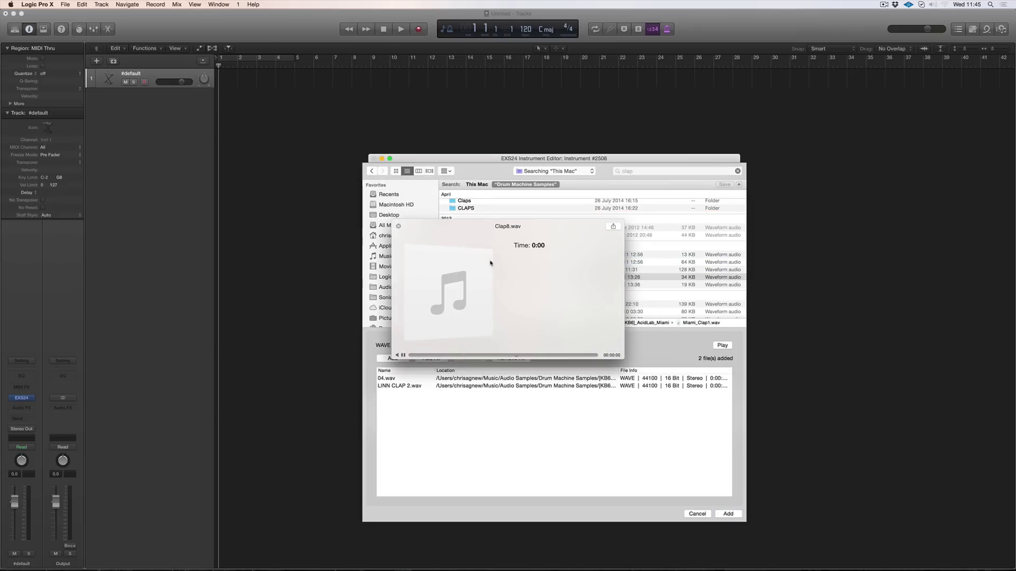
pyautogui.press('Down')
pyautogui.press('space')
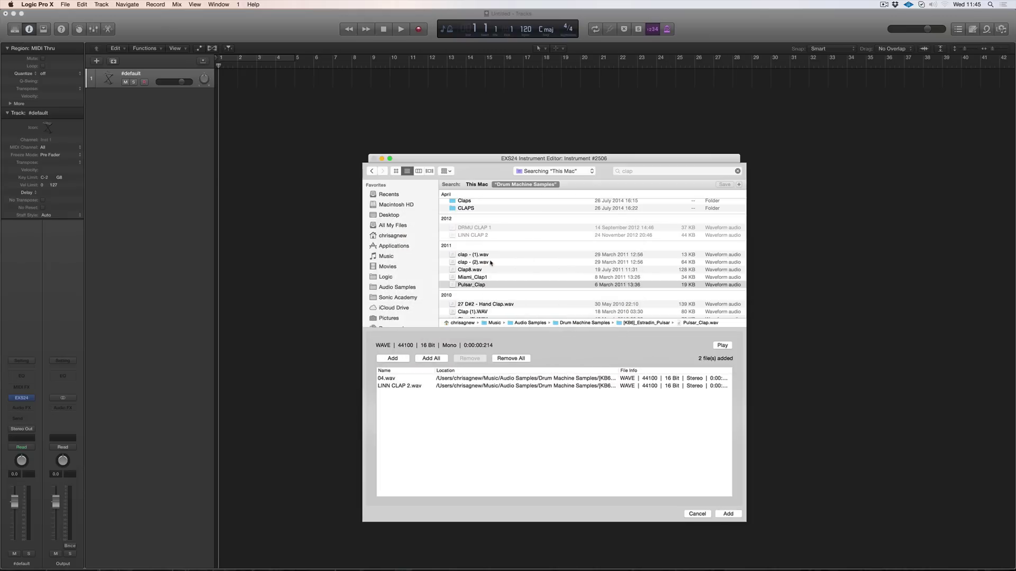
pyautogui.keyDown('shift'); pyautogui.click(489, 255); pyautogui.keyUp('shift')
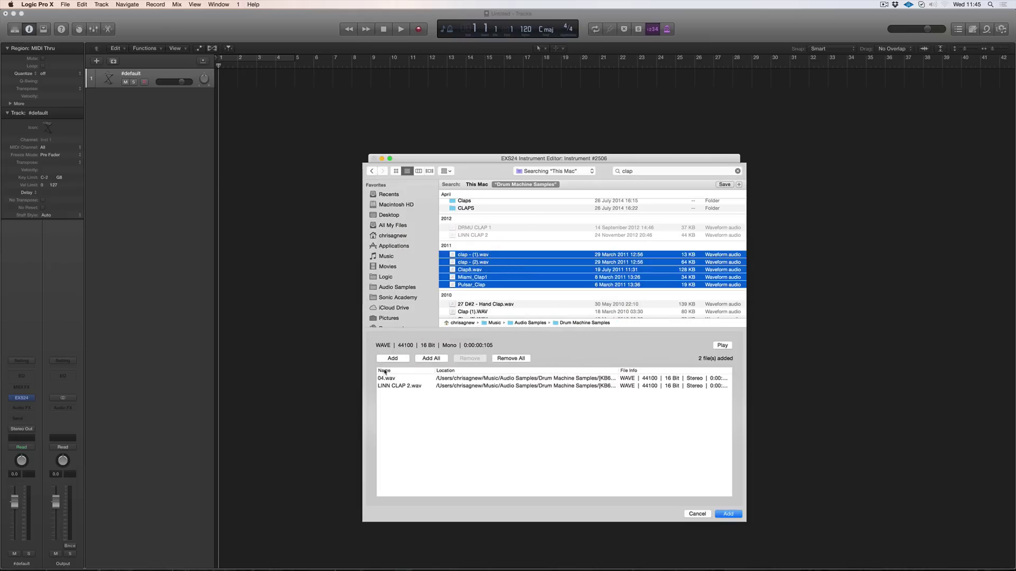
pyautogui.click(399, 359)
# Add Clap (25).WAV to the list and audition Clap (31).WAV.
pyautogui.scroll(-10, 476, 296)
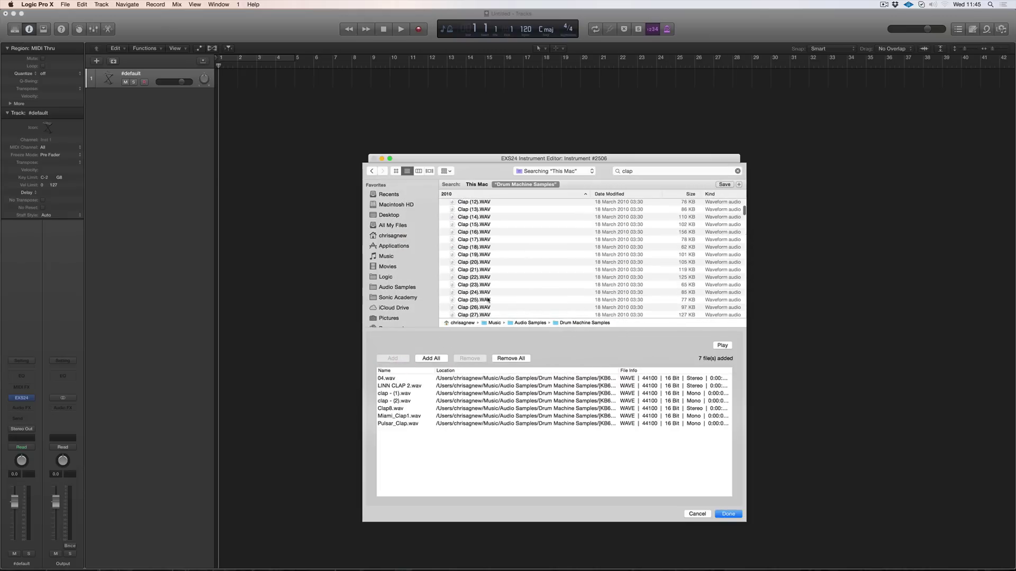
pyautogui.click(488, 300)
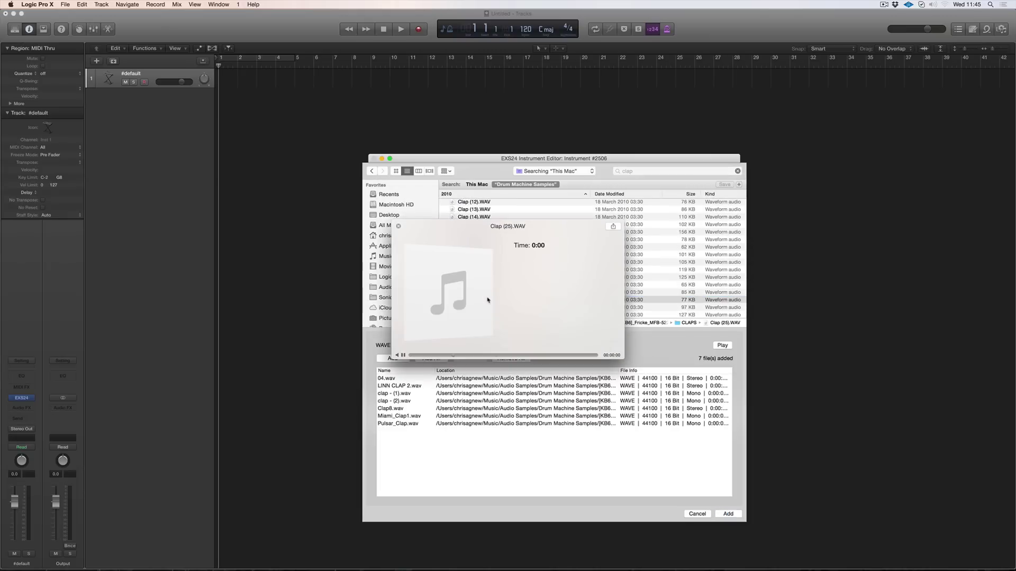
pyautogui.press('space')
pyautogui.click(398, 357)
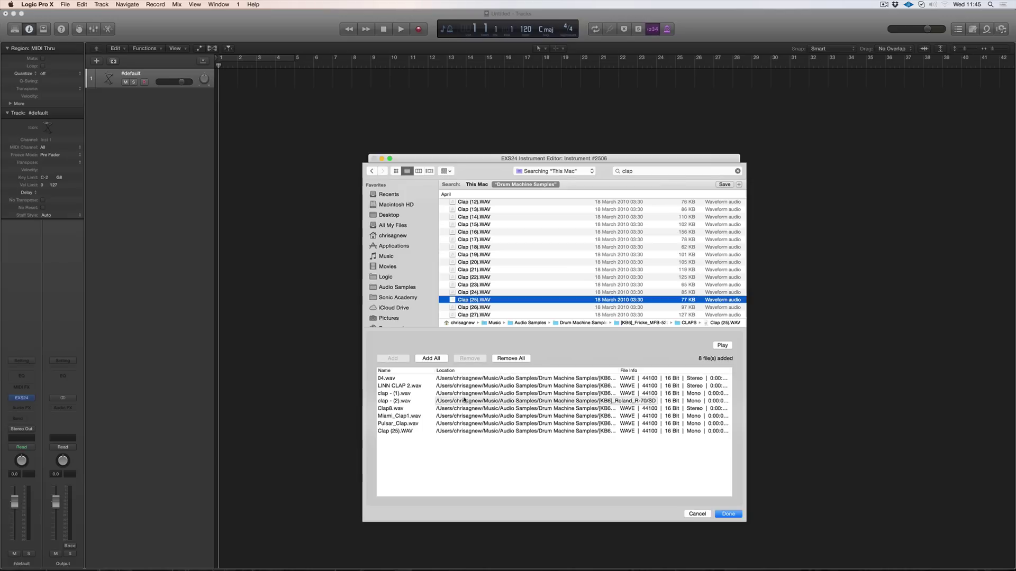
pyautogui.scroll(-5, 522, 244)
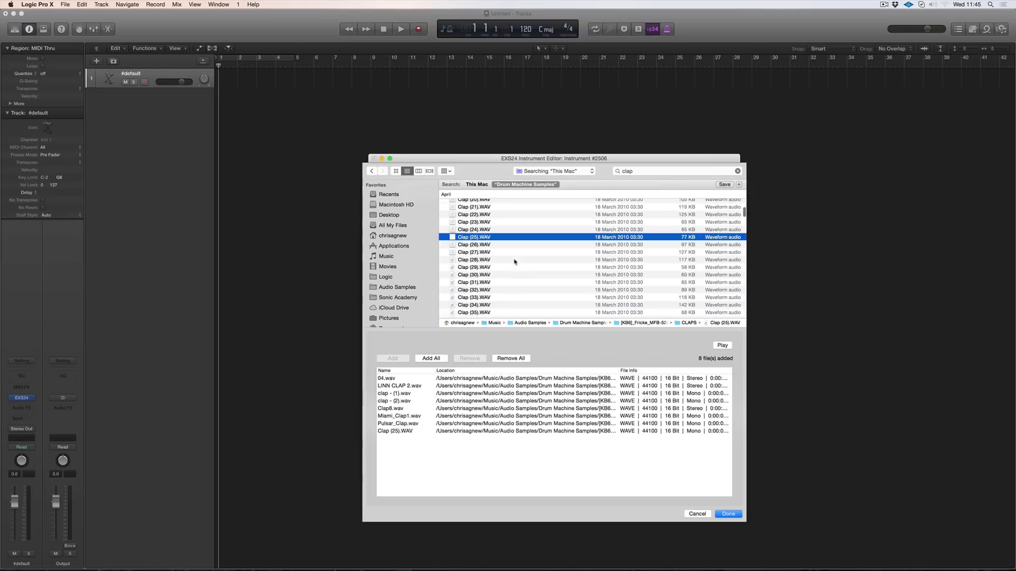
pyautogui.click(515, 259)
pyautogui.press('space')
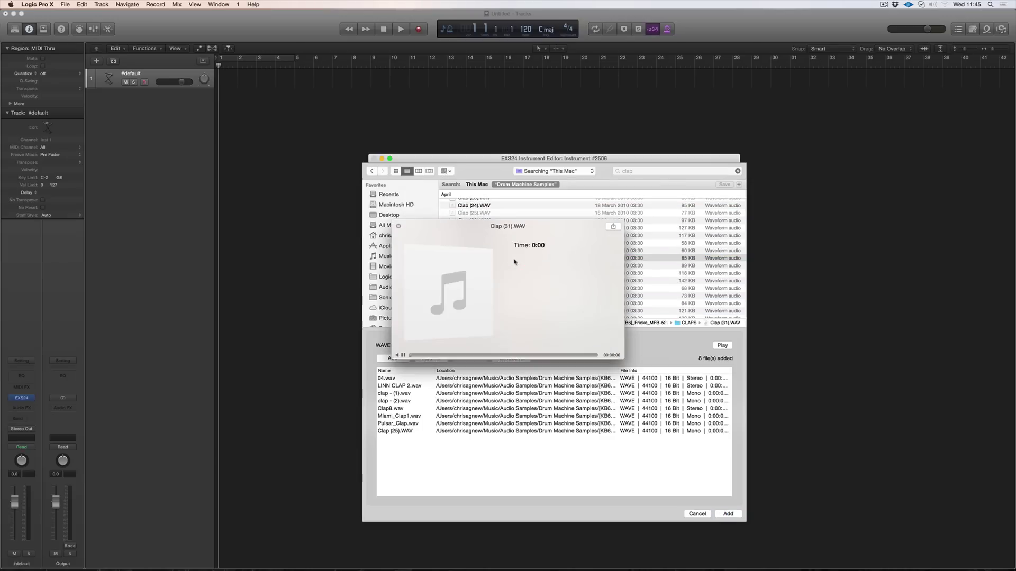
pyautogui.press('space')
# Audition Clap (33), Clap2.wav and Clap3-Reverb.wav, then add Clap2.wav.
pyautogui.click(508, 274)
pyautogui.scroll(-20, 507, 276)
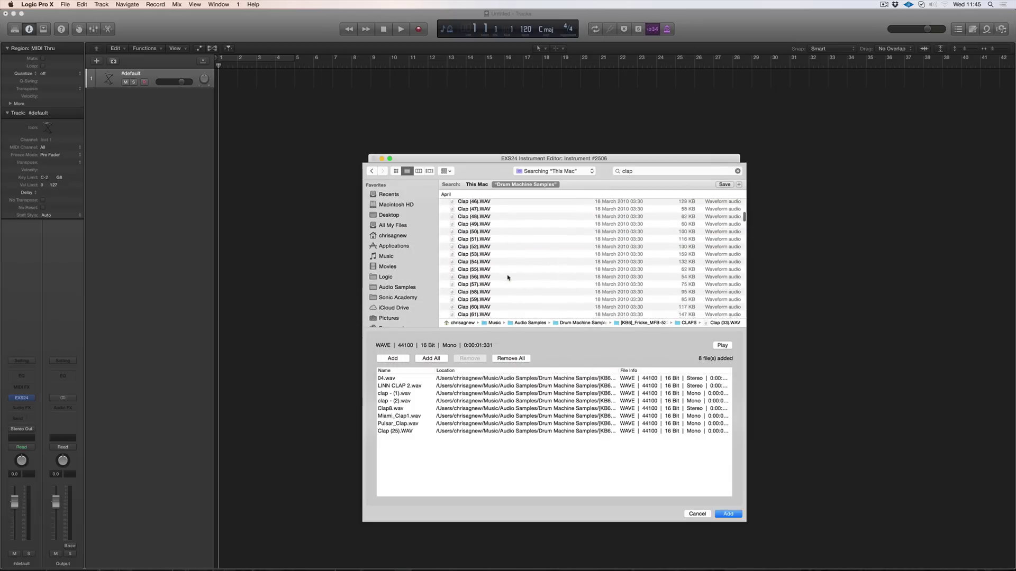
pyautogui.scroll(-20, 508, 277)
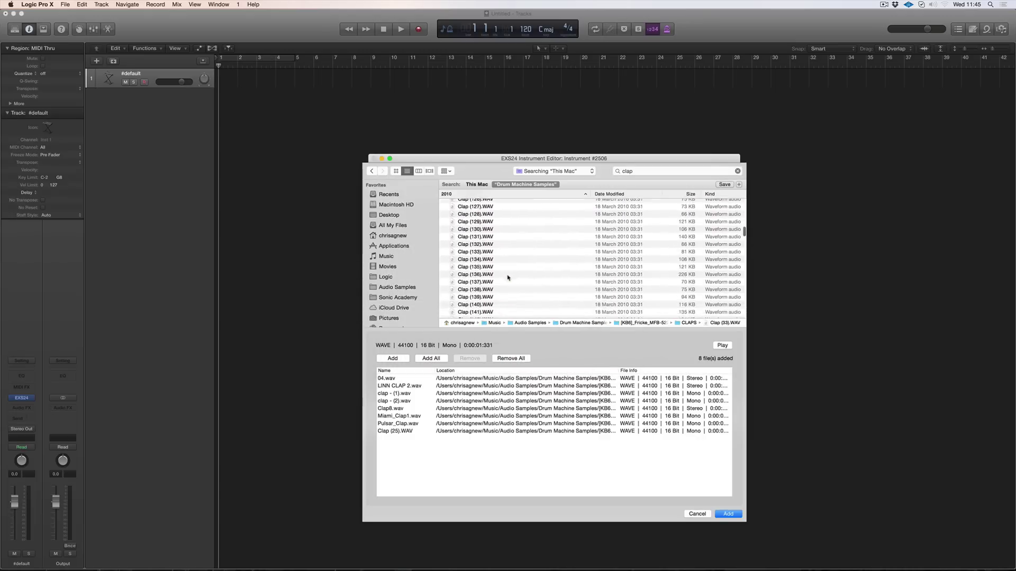
pyautogui.click(508, 270)
pyautogui.scroll(-1, 508, 277)
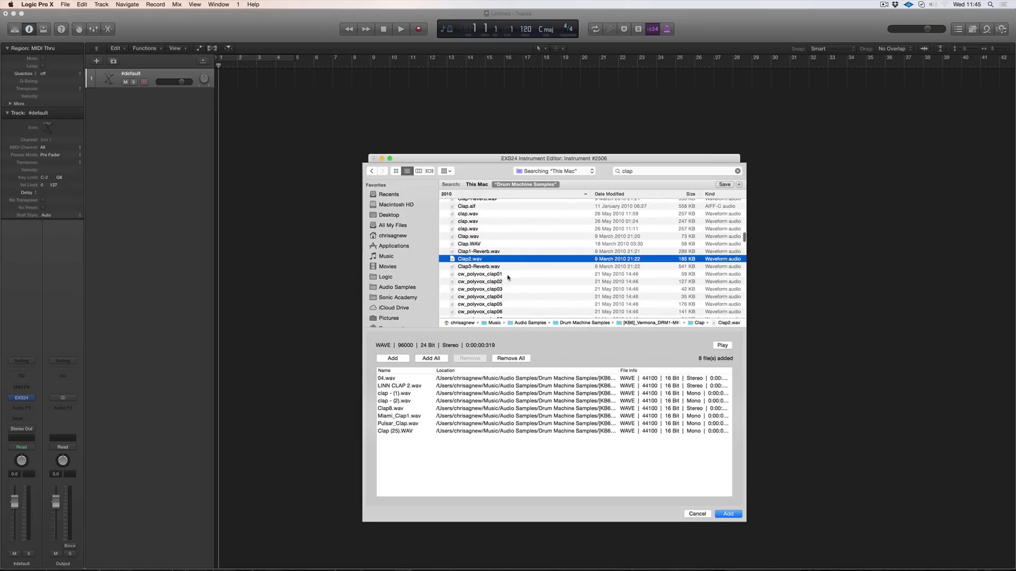
pyautogui.press('space')
pyautogui.press('space')
pyautogui.press('Down')
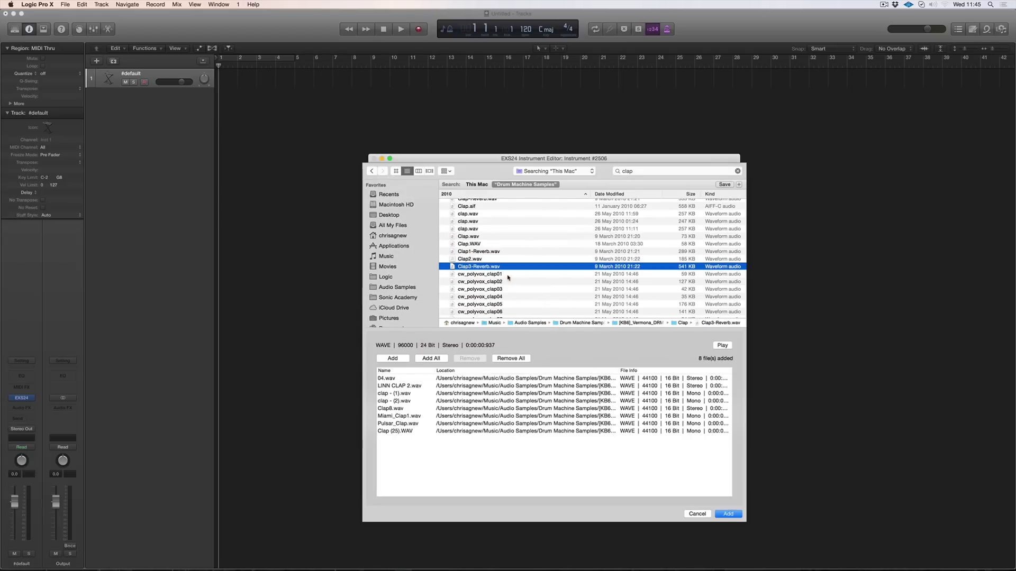
pyautogui.press('space')
pyautogui.press('space')
pyautogui.press('Up')
pyautogui.click(387, 361)
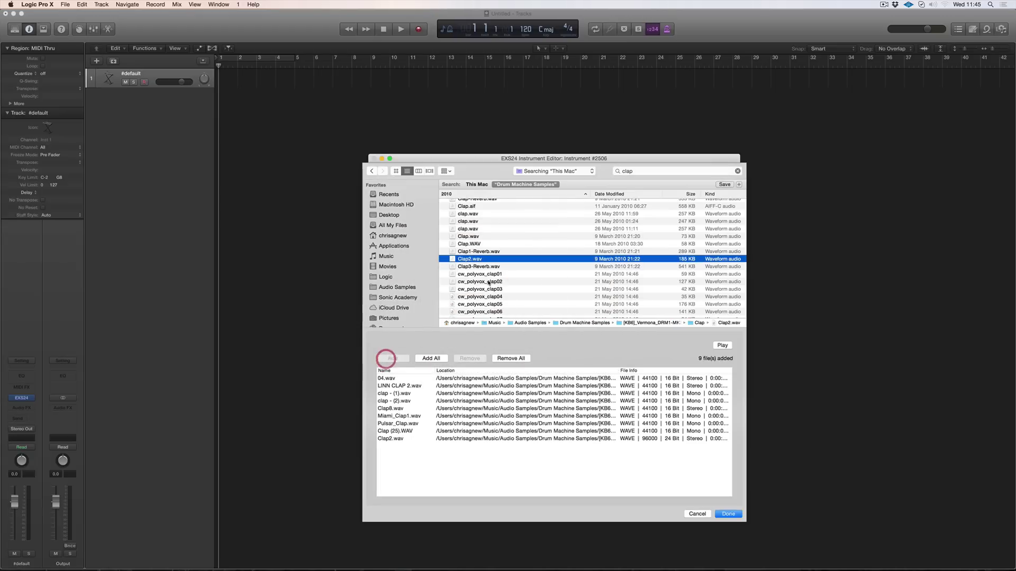
# Add cw_polyvox_clap02 and, after auditioning the TekClaps, eight claps ending at 073-ClapSnr.wav.
pyautogui.click(488, 282)
pyautogui.press('space')
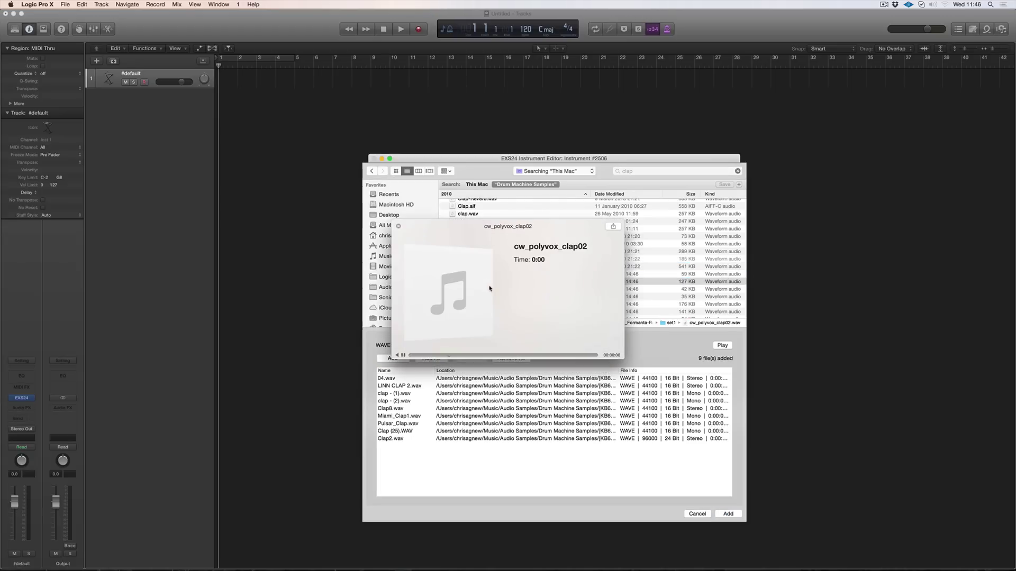
pyautogui.press('space')
pyautogui.click(393, 358)
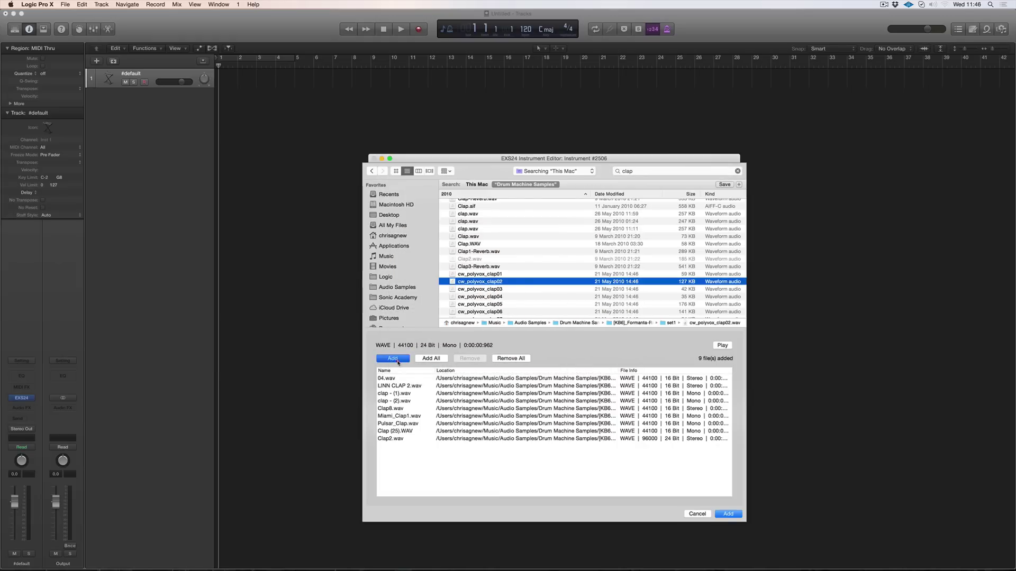
pyautogui.scroll(-10, 521, 265)
pyautogui.click(521, 277)
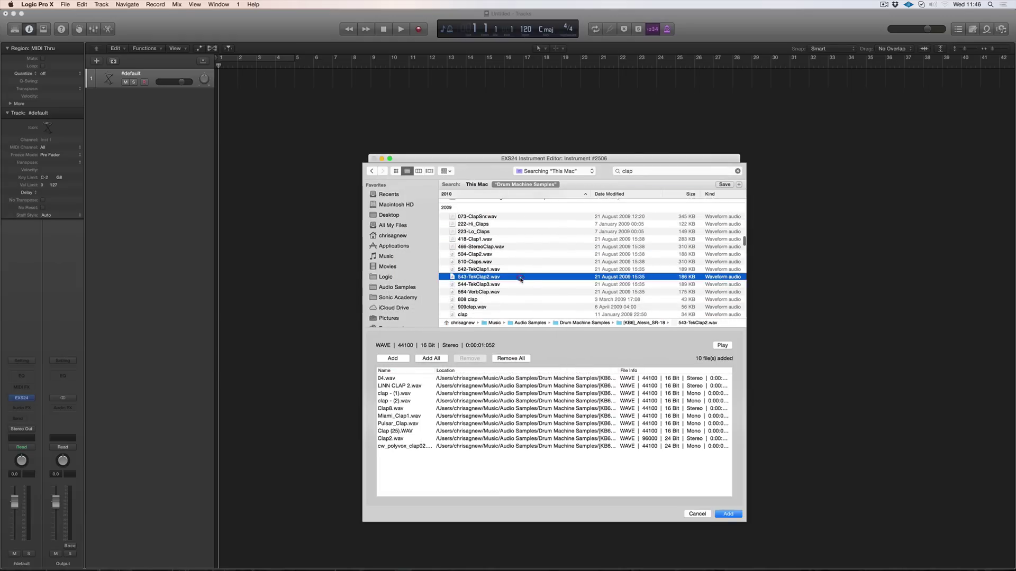
pyautogui.press('space')
pyautogui.press('space')
pyautogui.click(514, 270)
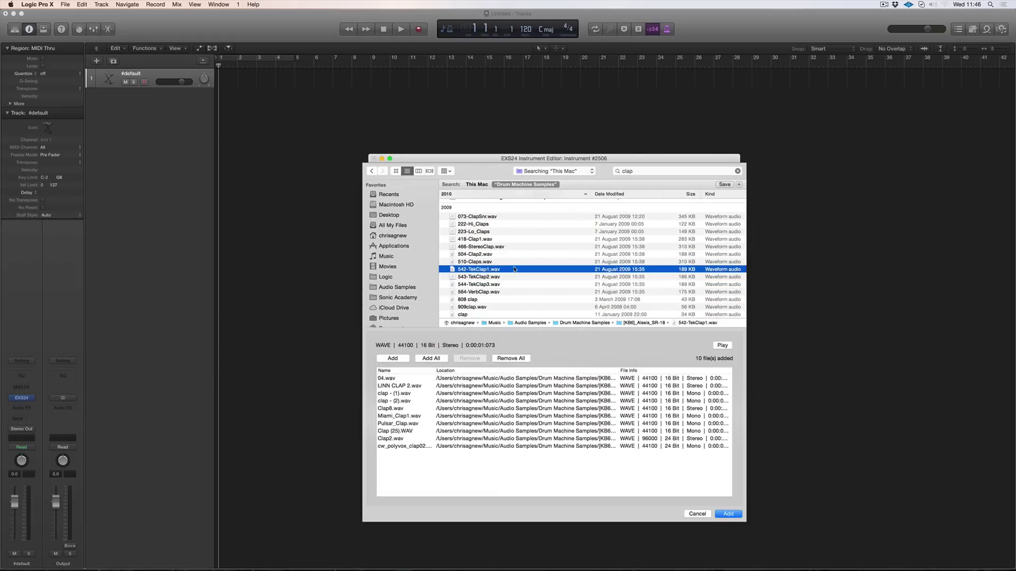
pyautogui.press('space')
pyautogui.press('space')
pyautogui.keyDown('shift'); pyautogui.click(491, 217); pyautogui.keyUp('shift')
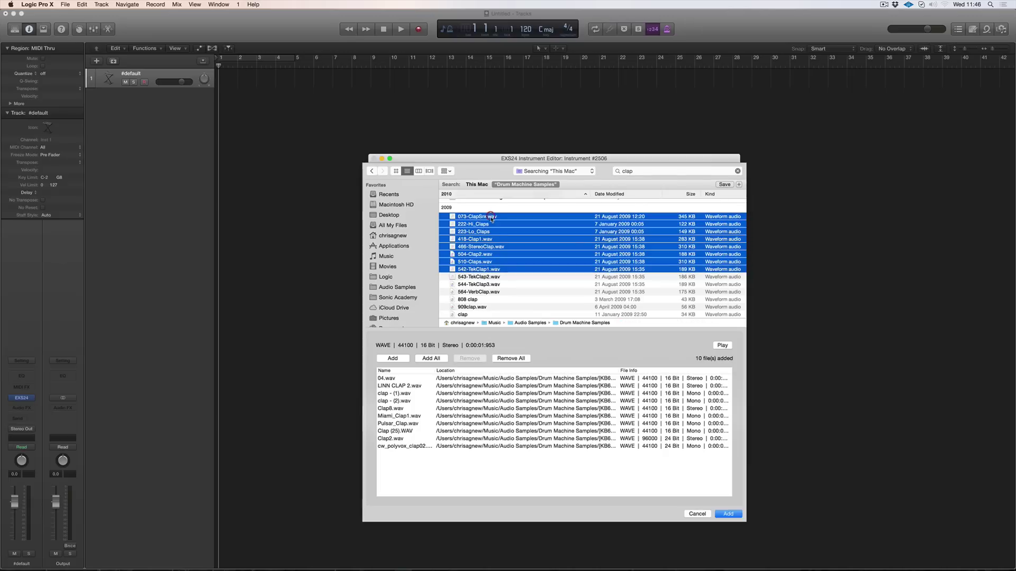
pyautogui.click(397, 358)
pyautogui.click(505, 277)
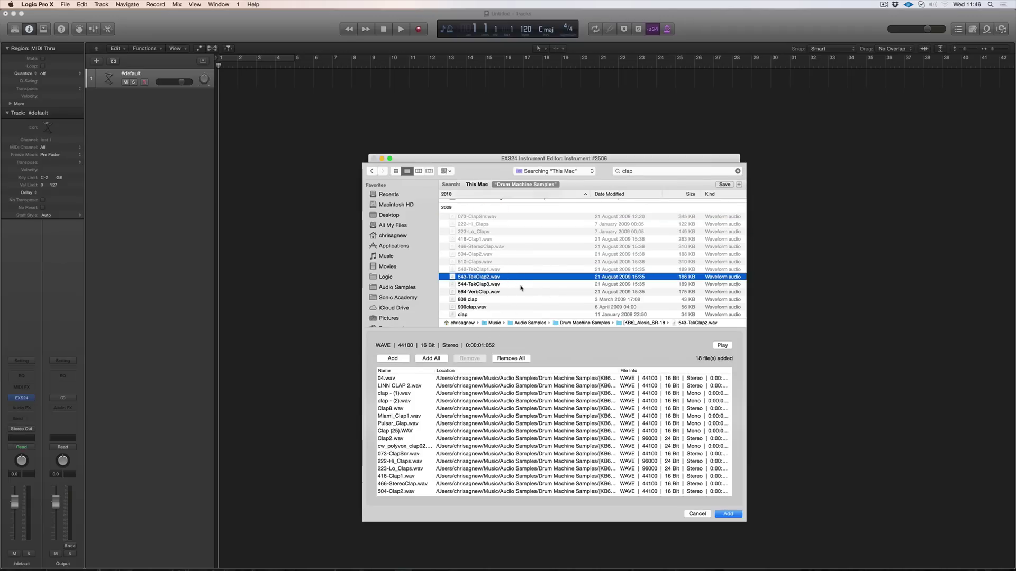
# Add 909clap.wav and cw_vermona_drm1_mk3_clap05.wav as the twentieth sample.
pyautogui.click(500, 307)
pyautogui.press('space')
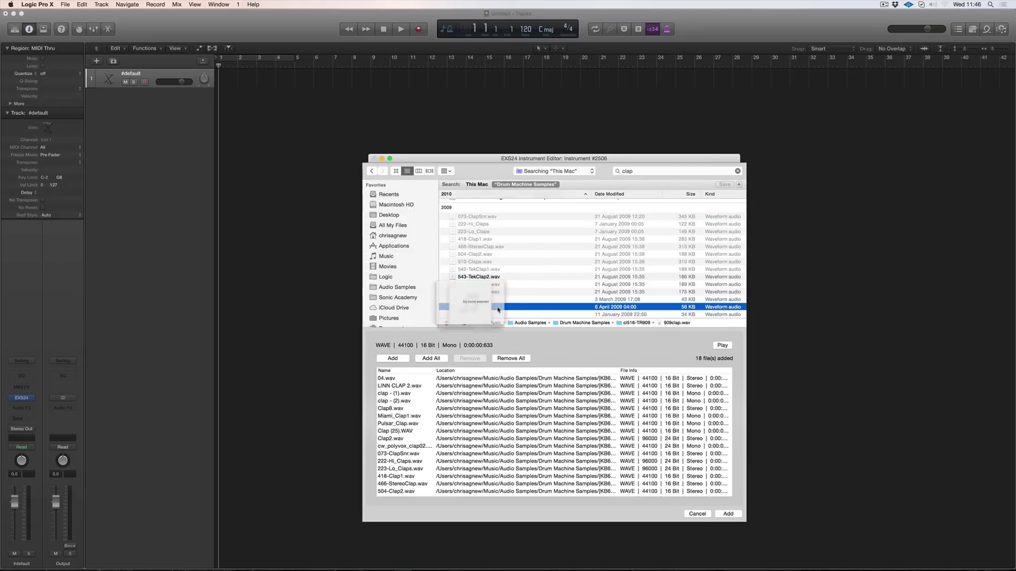
pyautogui.press('space')
pyautogui.click(396, 358)
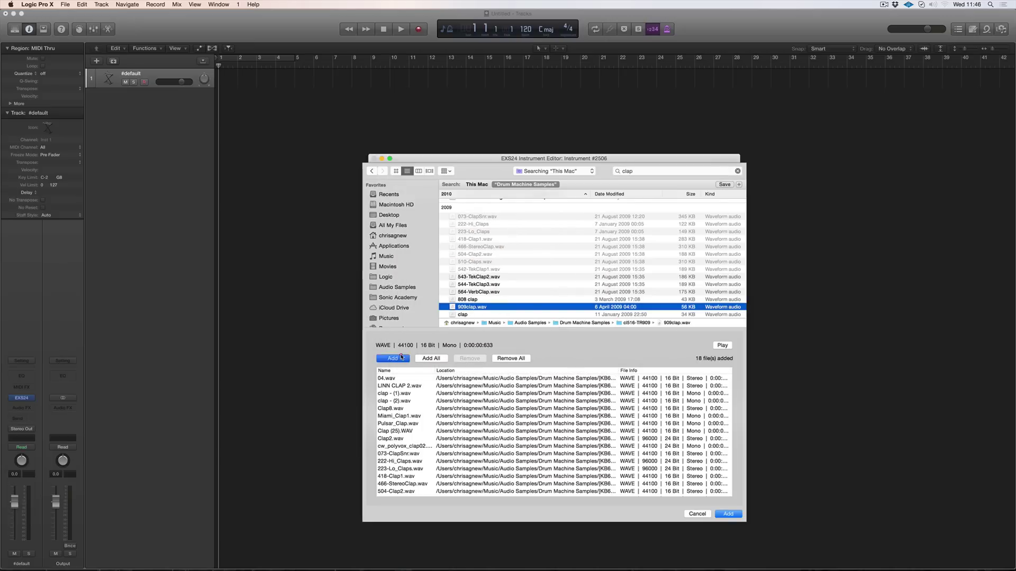
pyautogui.scroll(-3, 544, 283)
pyautogui.click(544, 281)
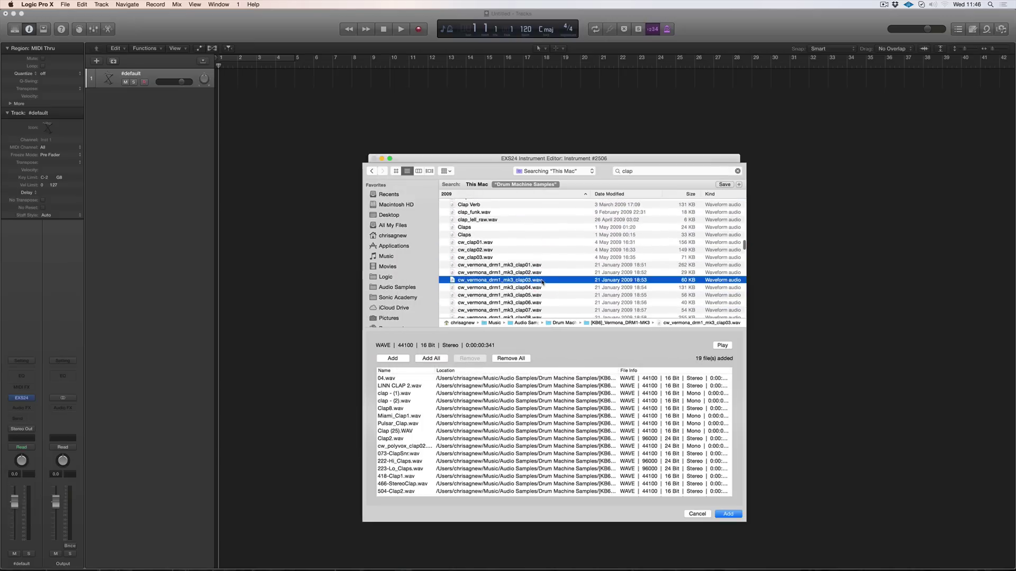
pyautogui.press('space')
pyautogui.press('space')
pyautogui.click(536, 295)
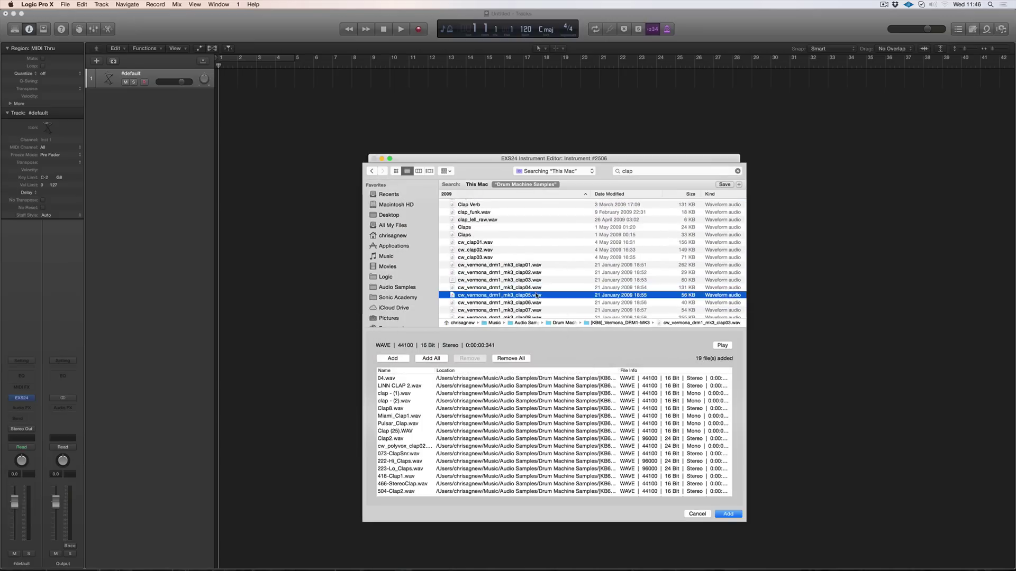
pyautogui.press('space')
pyautogui.press('space')
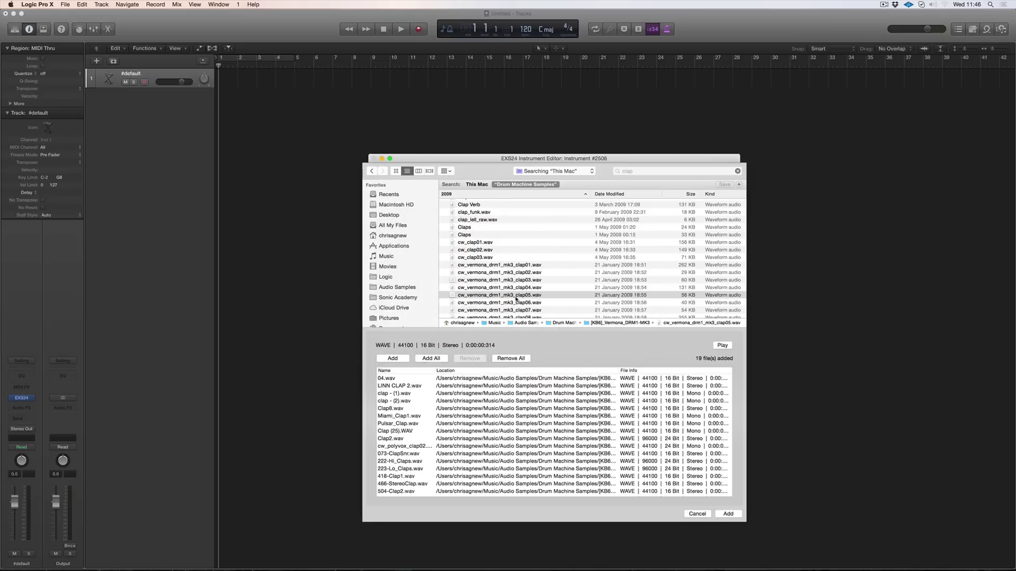
pyautogui.click(392, 358)
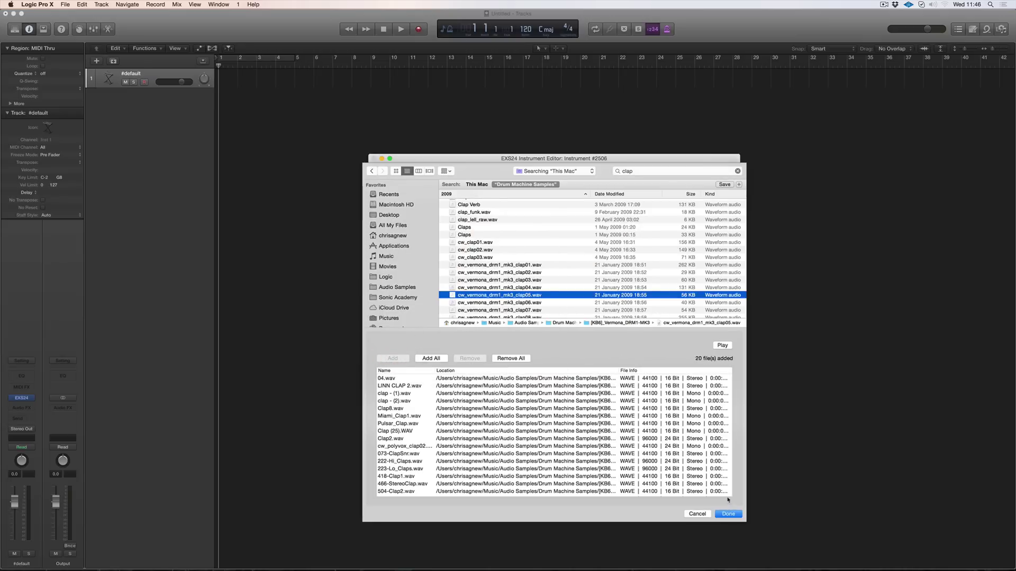
# Map the 20 claps as contiguous zones, zone width 1, starting note C1.
pyautogui.click(728, 514)
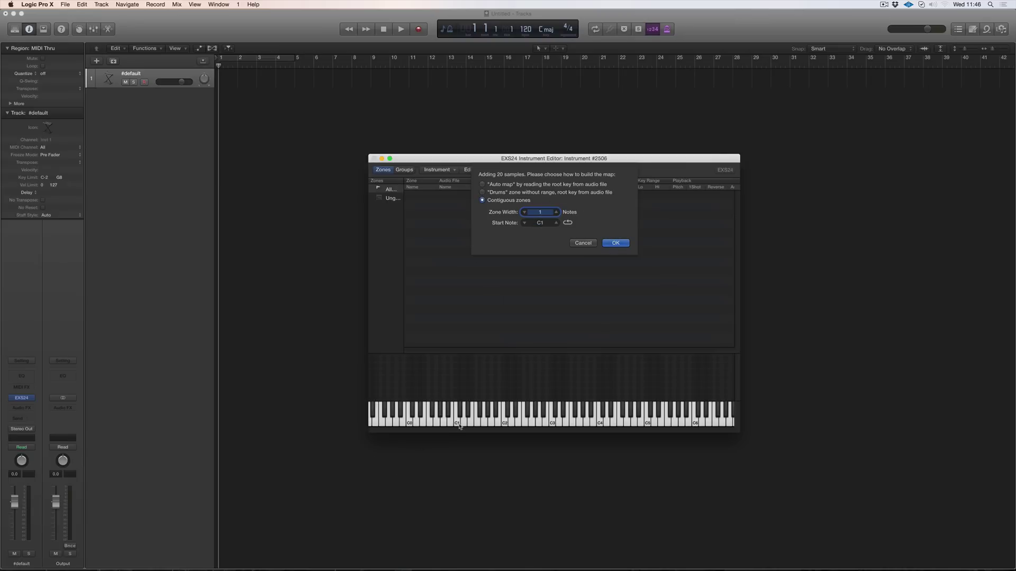
pyautogui.click(615, 242)
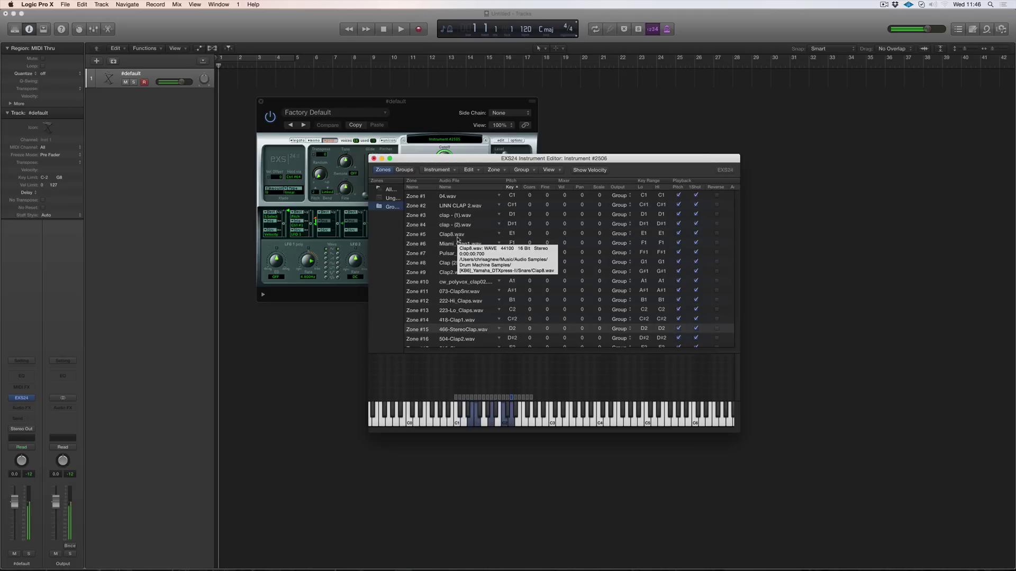
# Select all 20 clap zones with Cmd-A and drag the editor window larger.
pyautogui.scroll(-2, 457, 239)
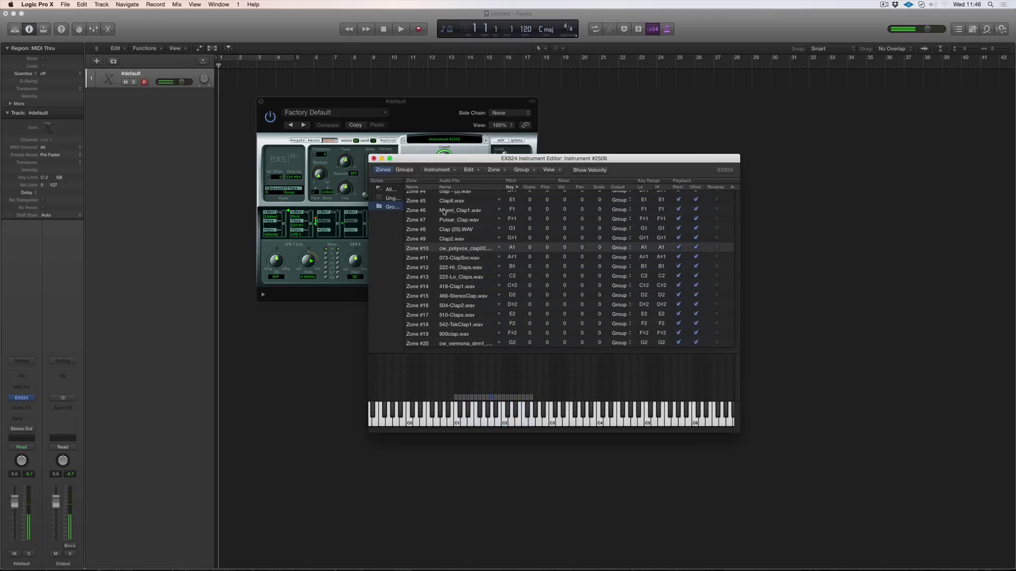
pyautogui.scroll(2, 452, 212)
pyautogui.scroll(2, 456, 203)
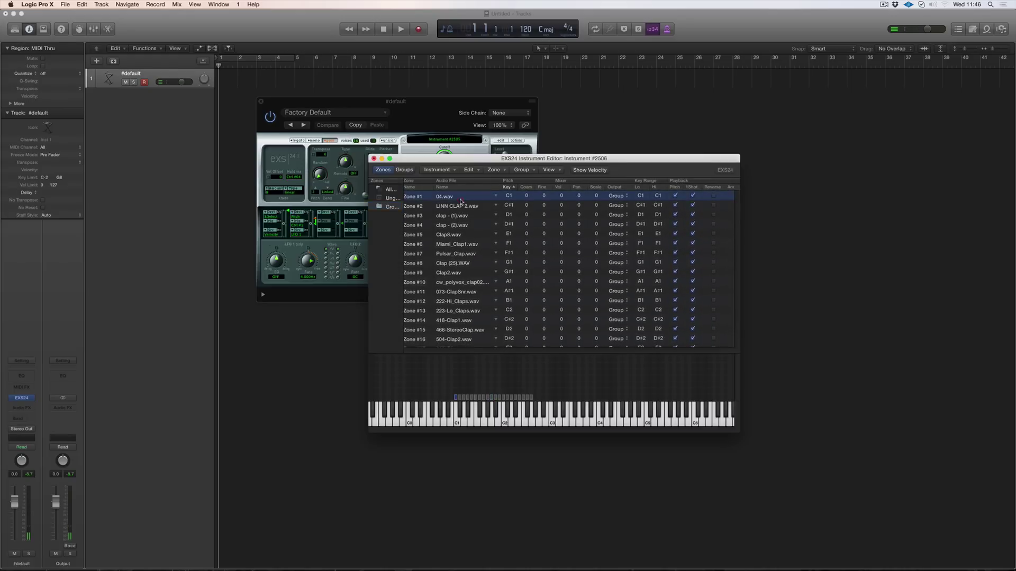
pyautogui.press('super+a')
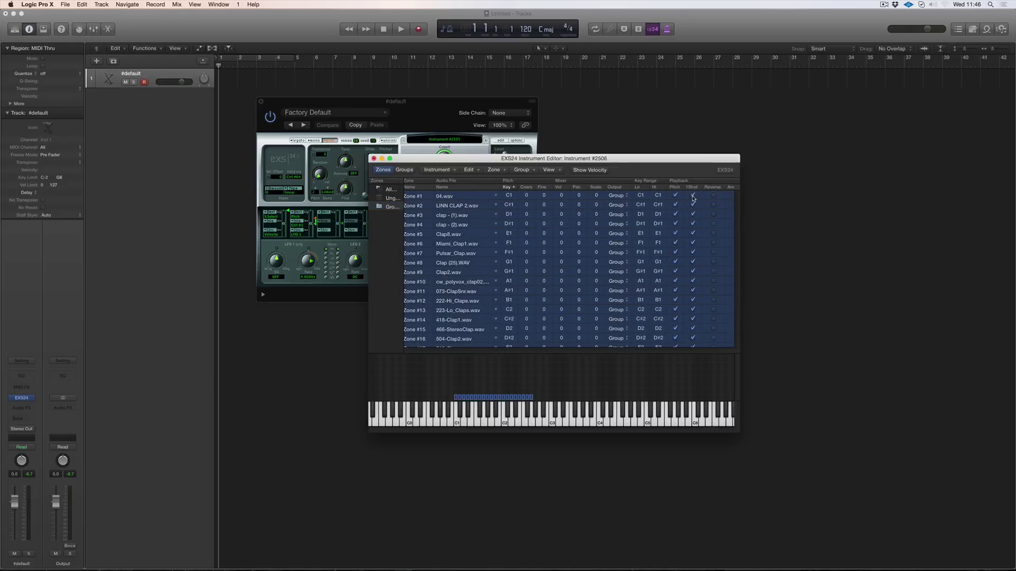
pyautogui.moveTo(739, 433); pyautogui.dragTo(787, 455)
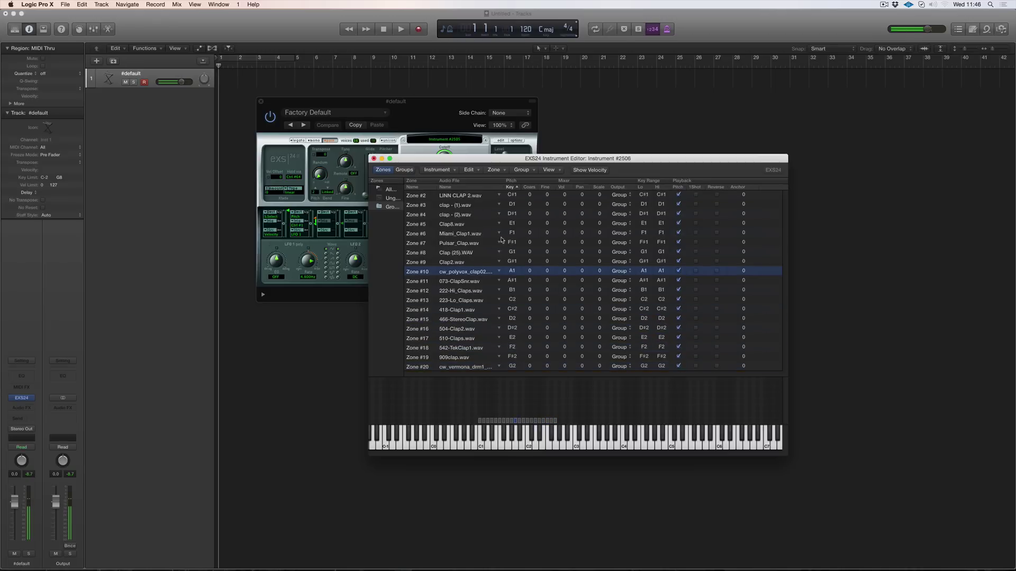
# Save the instrument as 'Clap Kit 5' in Chris Drums > Drum Machince Kits.
pyautogui.click(439, 170)
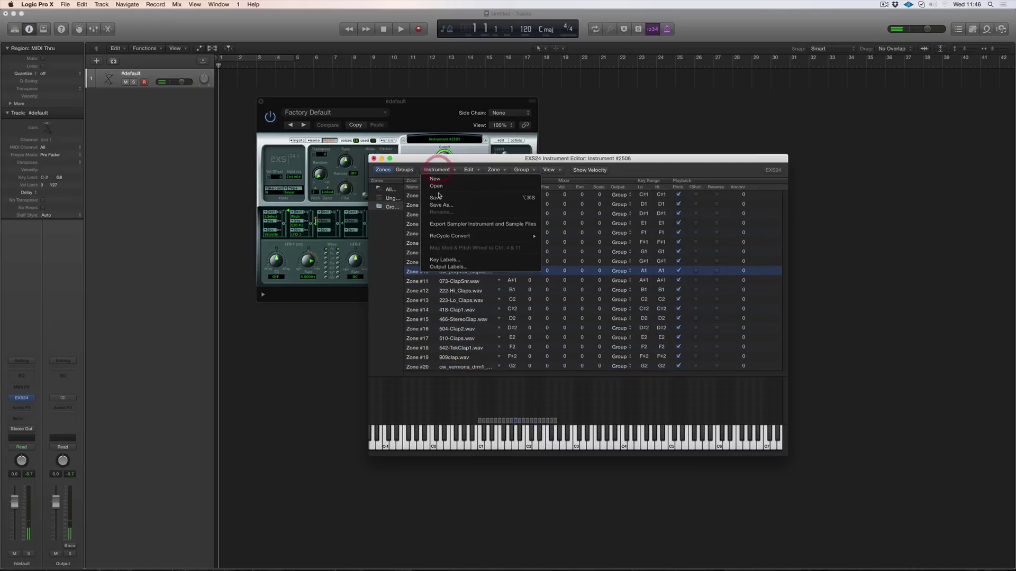
pyautogui.click(443, 206)
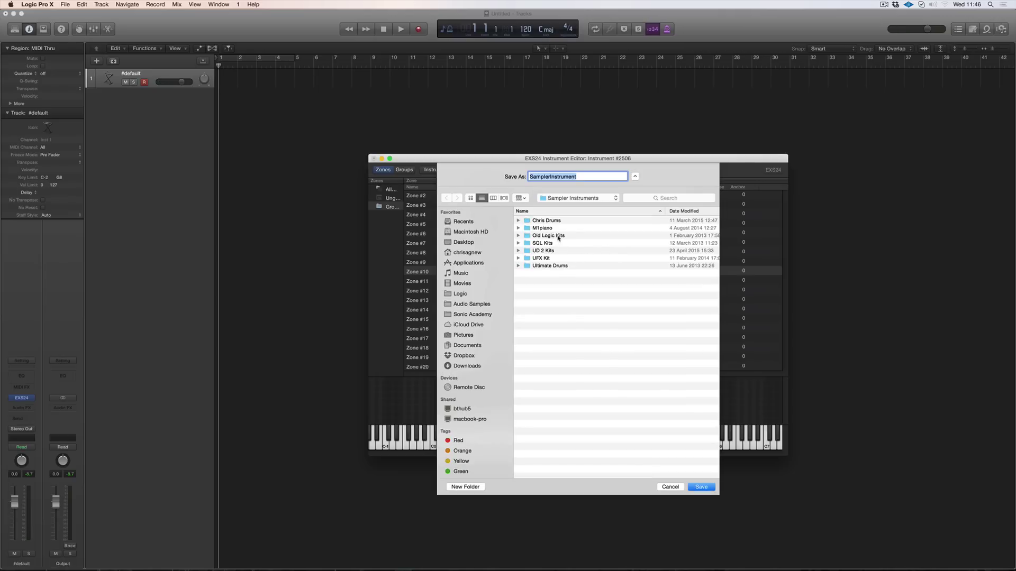
pyautogui.doubleClick(558, 222)
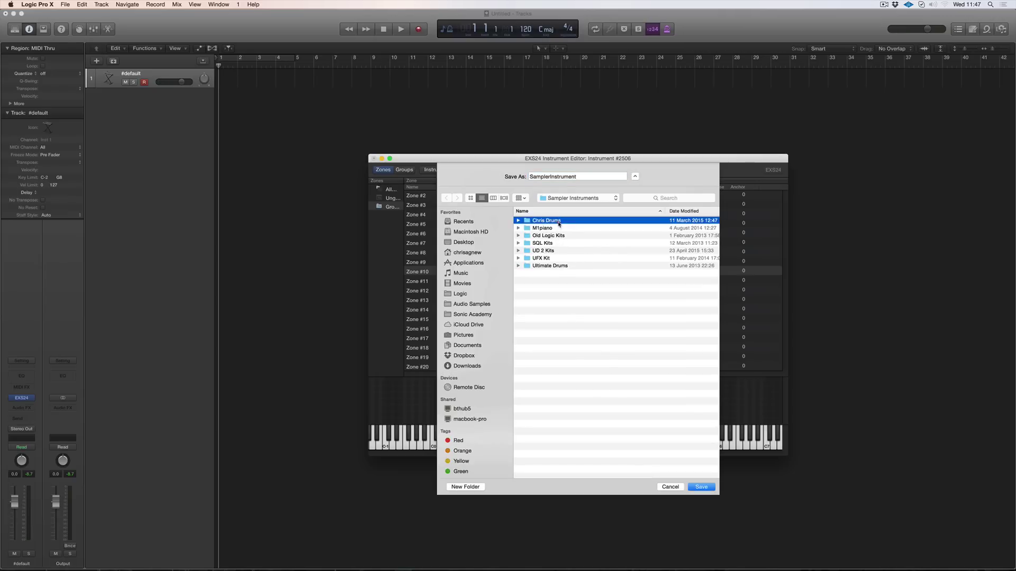
pyautogui.doubleClick(554, 273)
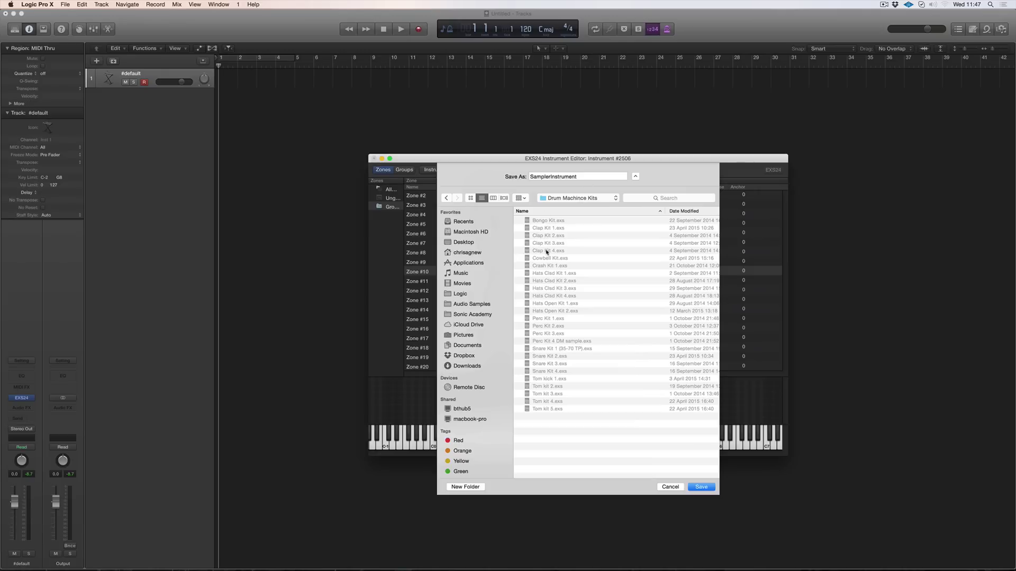
pyautogui.click(547, 252)
pyautogui.click(562, 178)
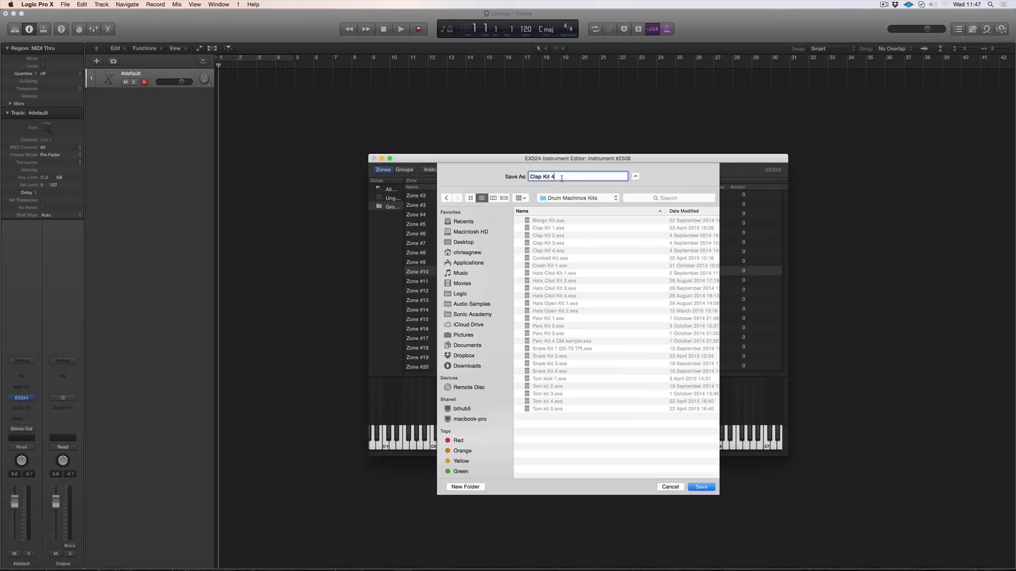
pyautogui.write('5')
pyautogui.press('Return')
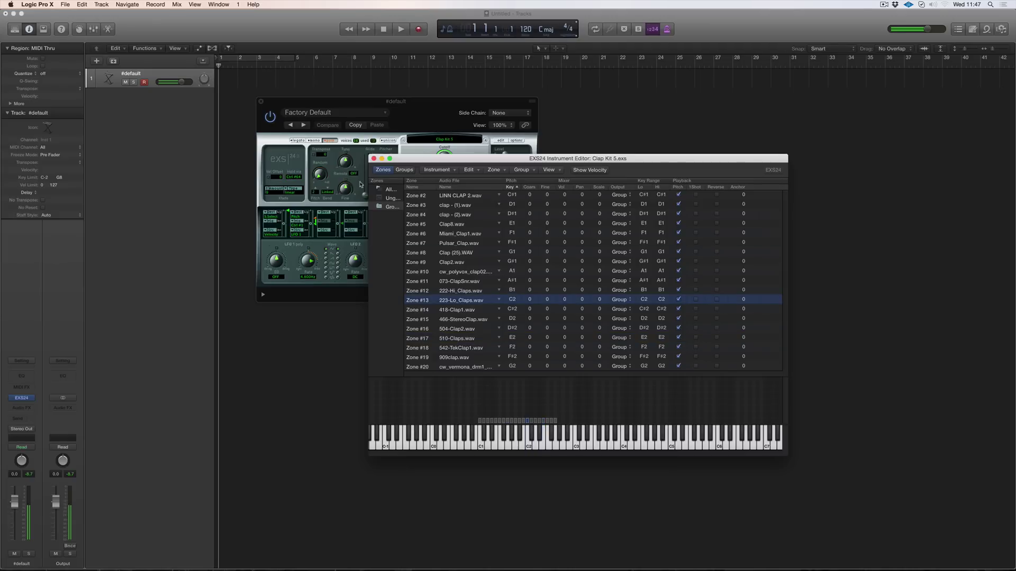
# Load Clap Kit 5 into EXS24 and reopen its editor showing zones C1 to G2.
pyautogui.click(372, 158)
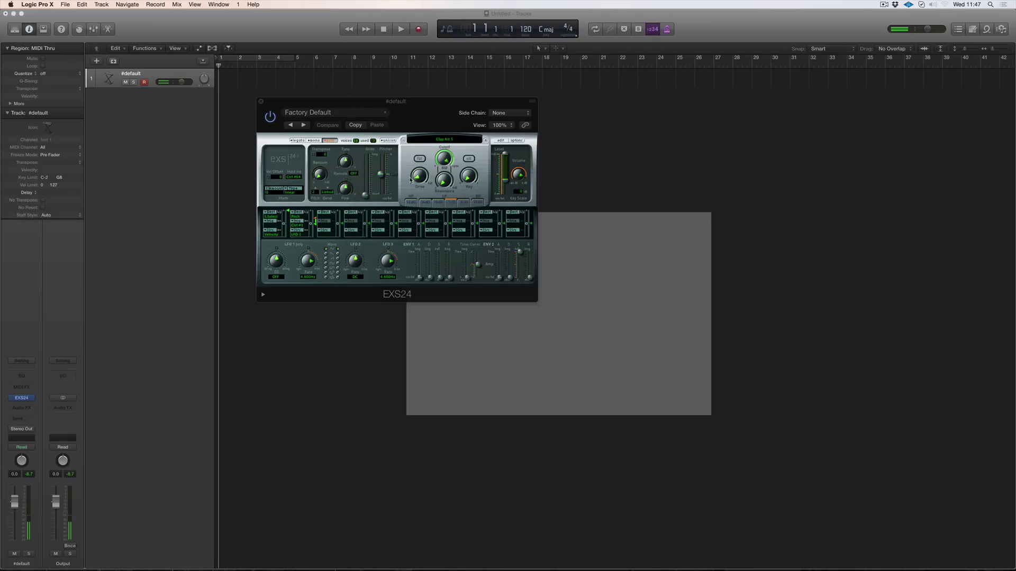
pyautogui.click(452, 139)
pyautogui.click(456, 128)
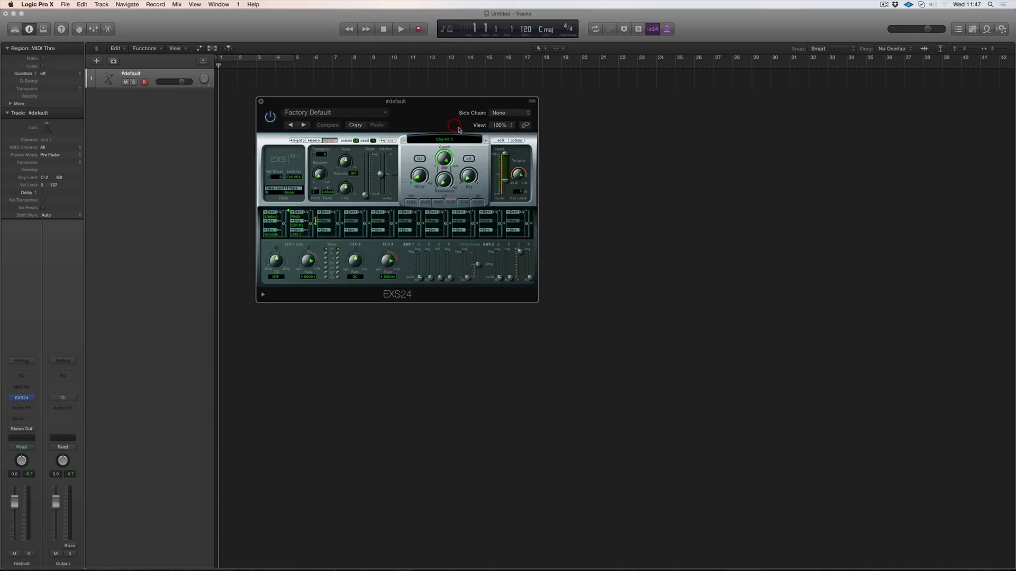
pyautogui.click(501, 141)
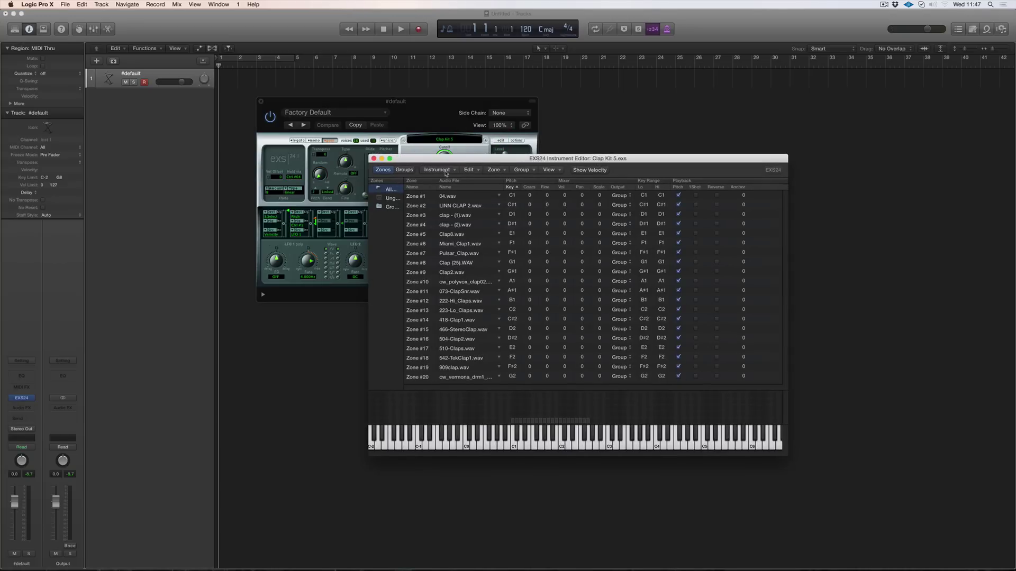
# Create another new EXS24 instrument and choose Zone > Load Multiple Samples.
pyautogui.click(445, 173)
pyautogui.click(447, 180)
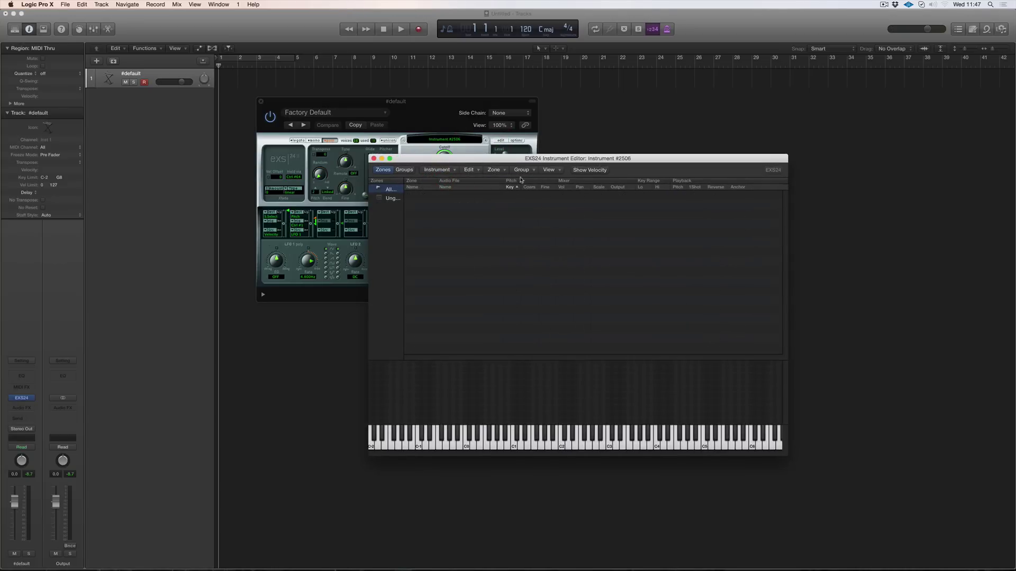
pyautogui.click(490, 170)
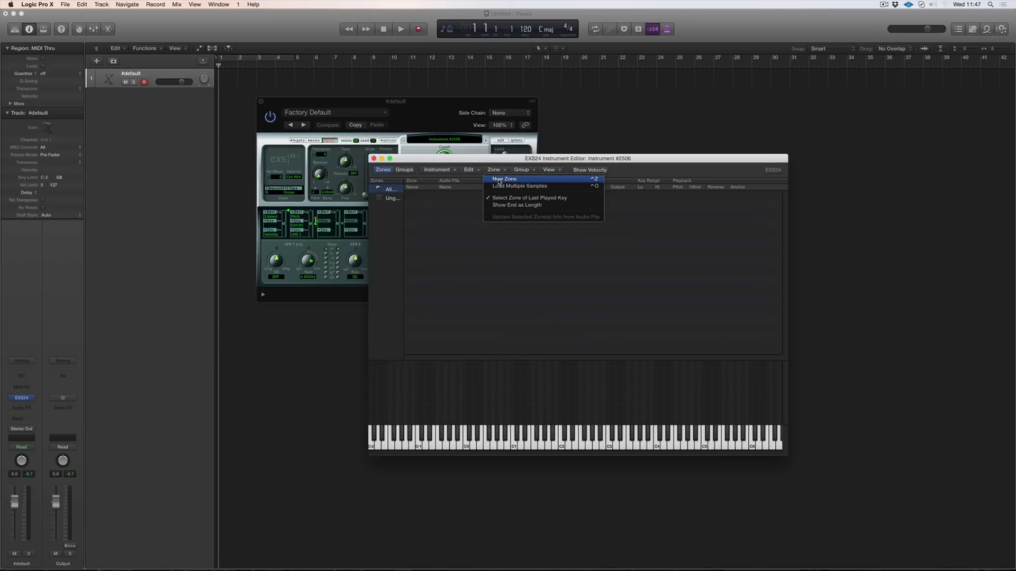
pyautogui.click(500, 186)
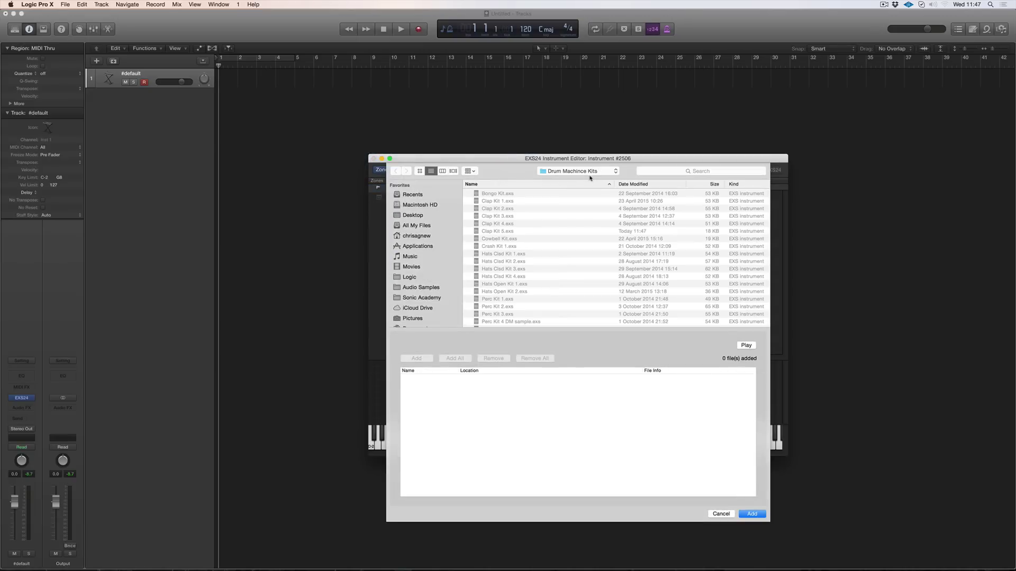
# Navigate to Audio Samples and open the Ultimate Drums 2 By Sonic Academy folder.
pyautogui.click(590, 178)
pyautogui.click(587, 176)
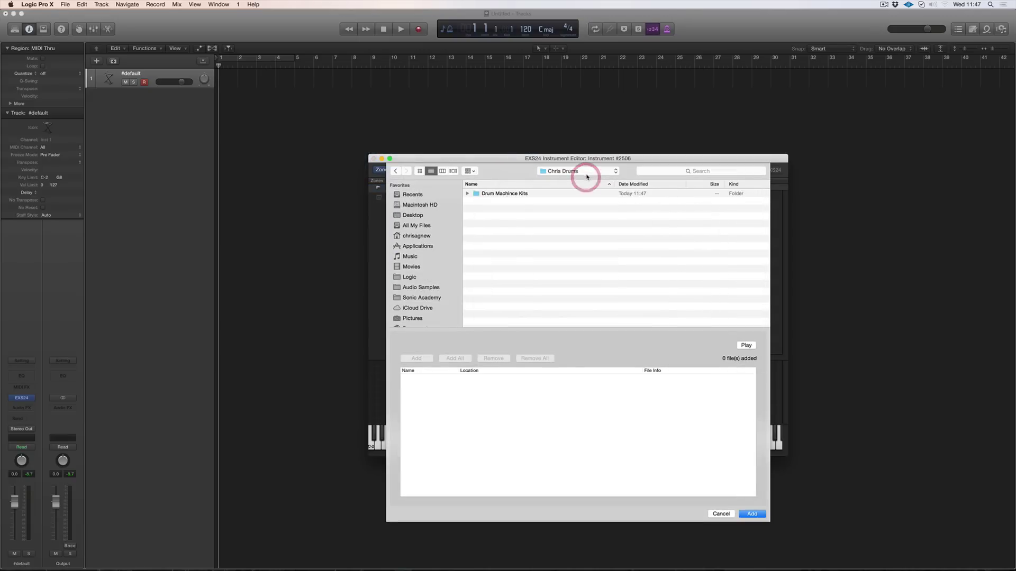
pyautogui.click(585, 173)
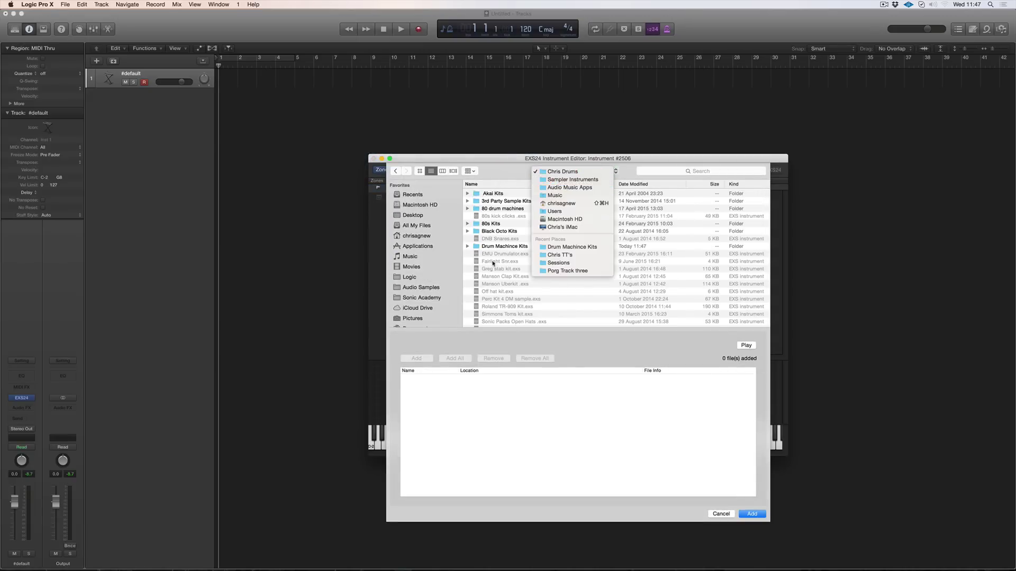
pyautogui.click(419, 291)
pyautogui.click(419, 288)
pyautogui.scroll(-15, 524, 264)
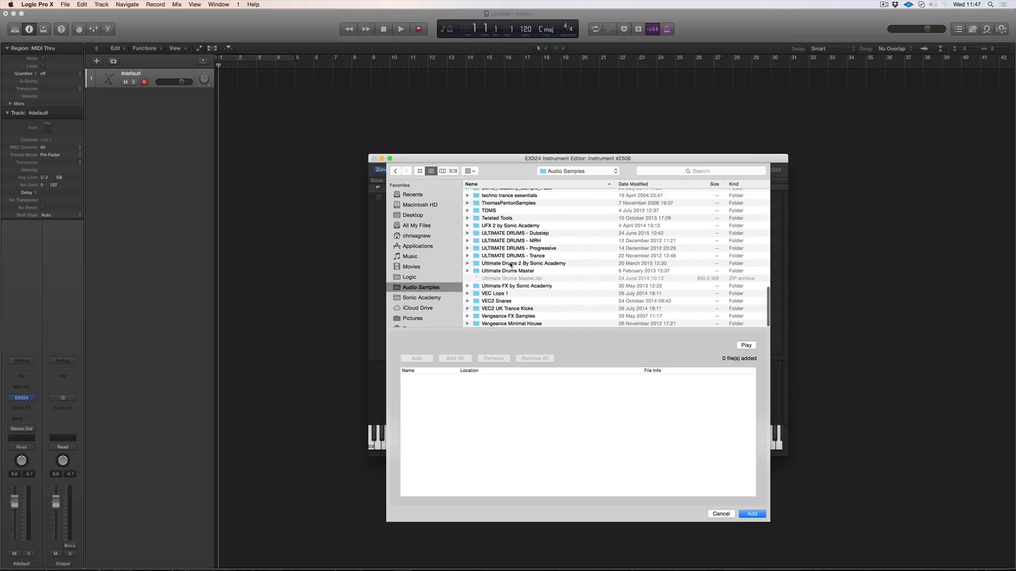
pyautogui.doubleClick(511, 264)
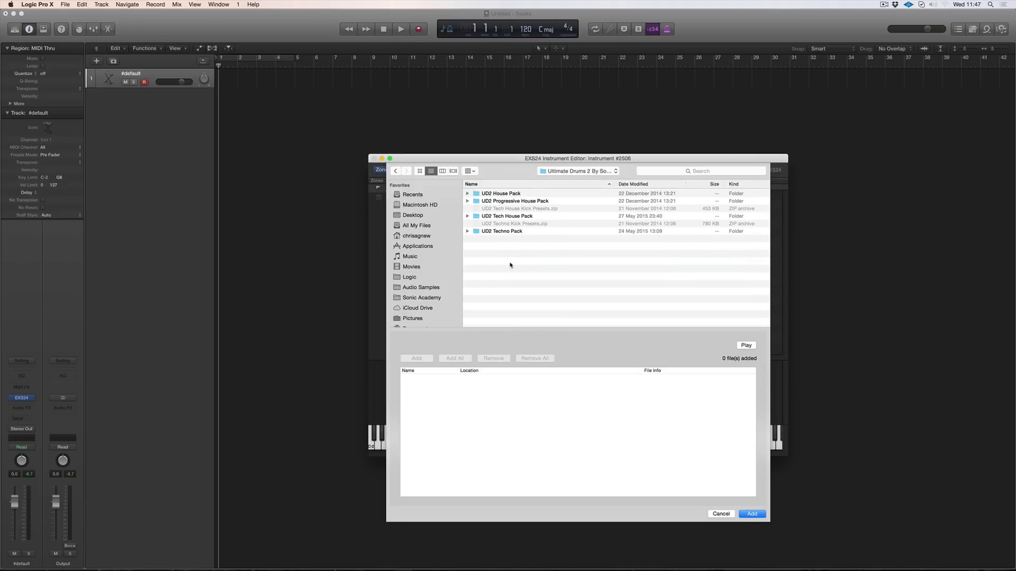
# Search sample files for 'clap' within the Ultimate Drums 2 folder.
pyautogui.click(703, 171)
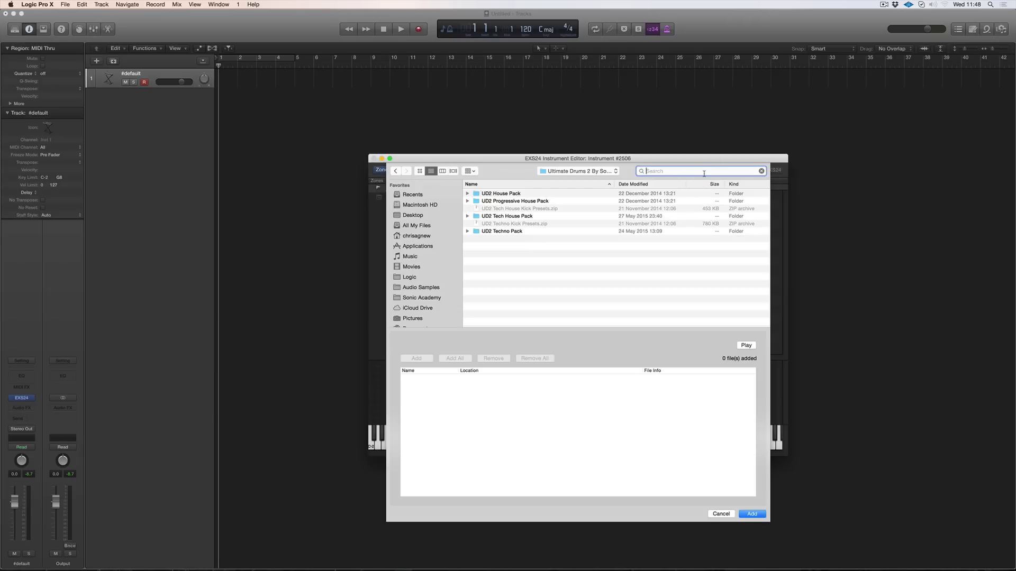
pyautogui.write('clap')
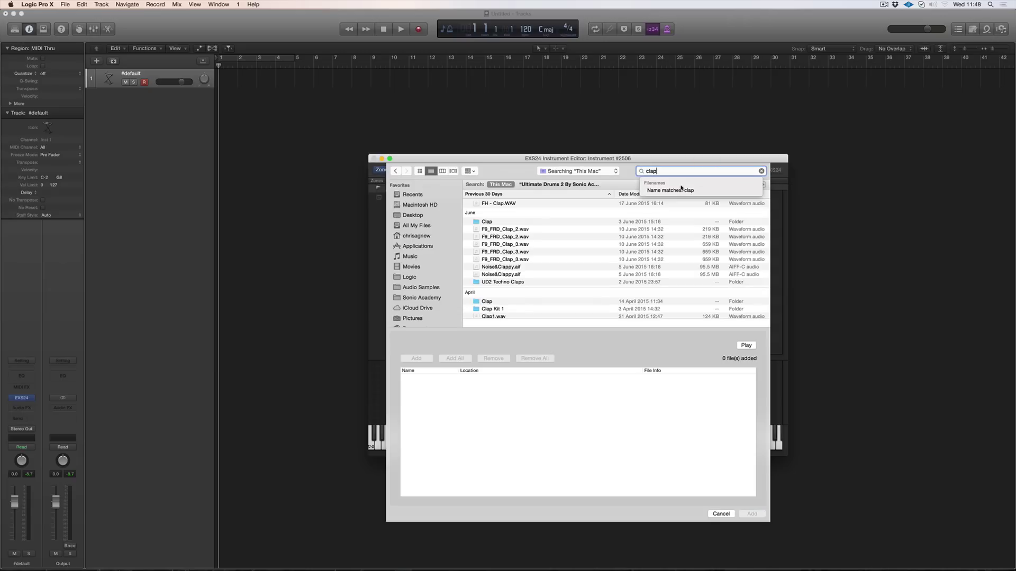
pyautogui.click(558, 184)
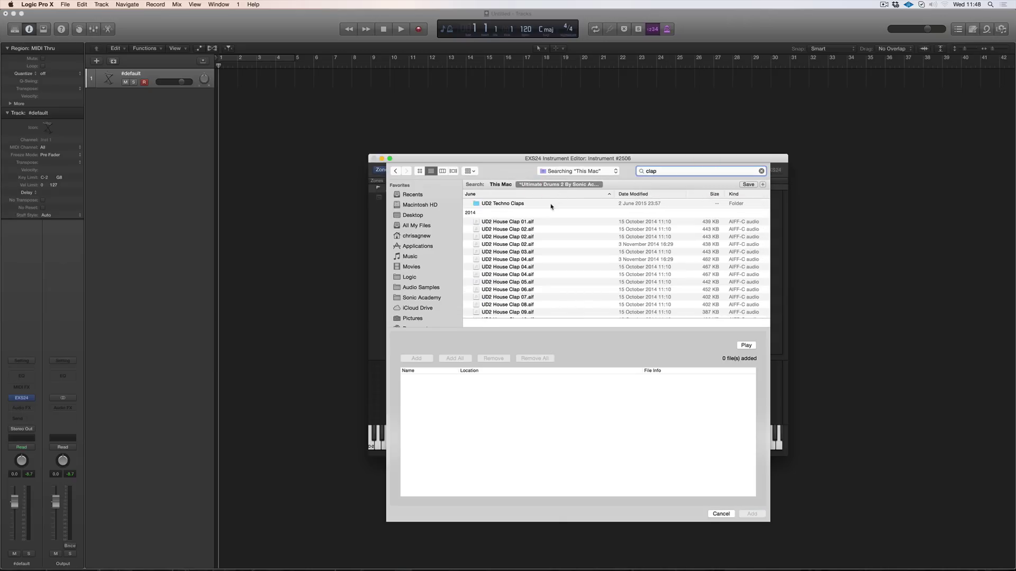
pyautogui.scroll(-8, 536, 247)
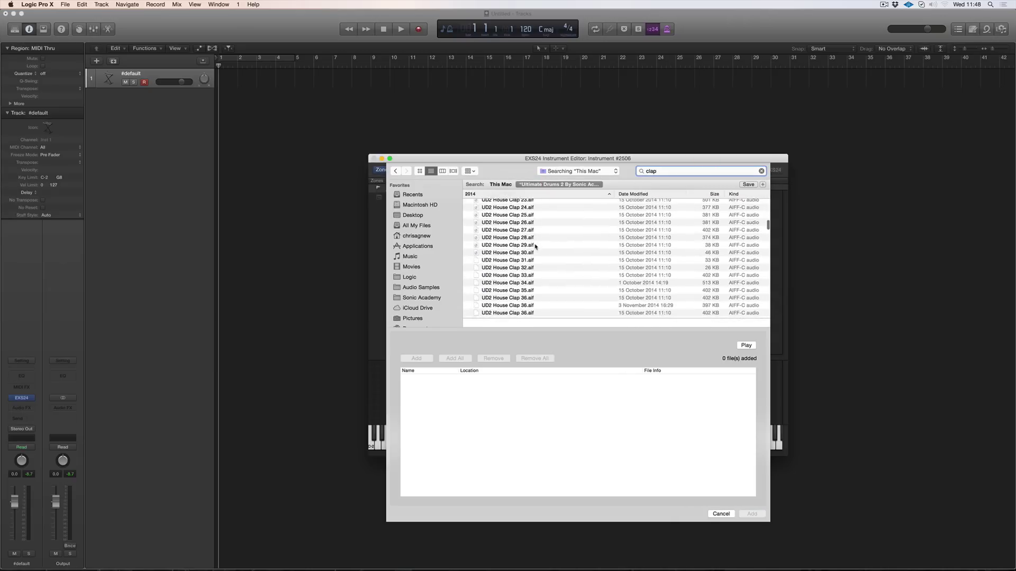
pyautogui.scroll(-15, 536, 246)
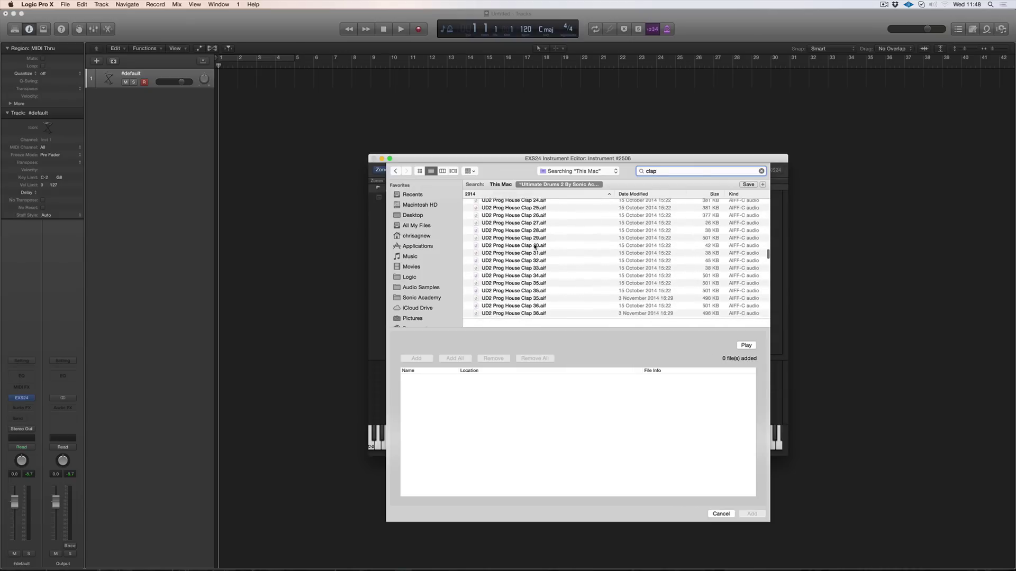
pyautogui.scroll(-15, 536, 247)
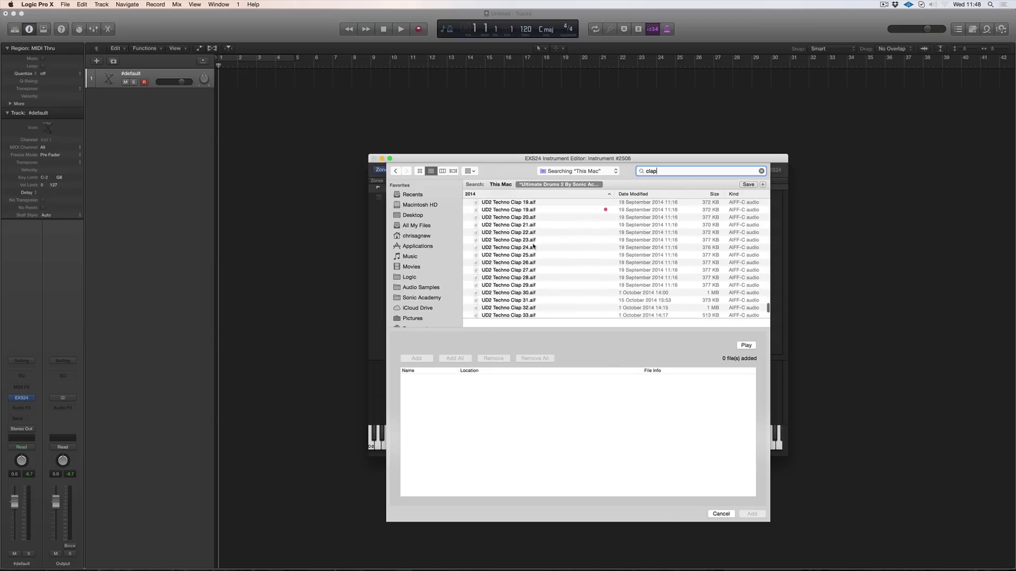
pyautogui.scroll(-5, 533, 246)
# Preview Techno Clap 24–25 with Quick Look, then select UD2 Techno Clap 26 through 33.
pyautogui.click(533, 247)
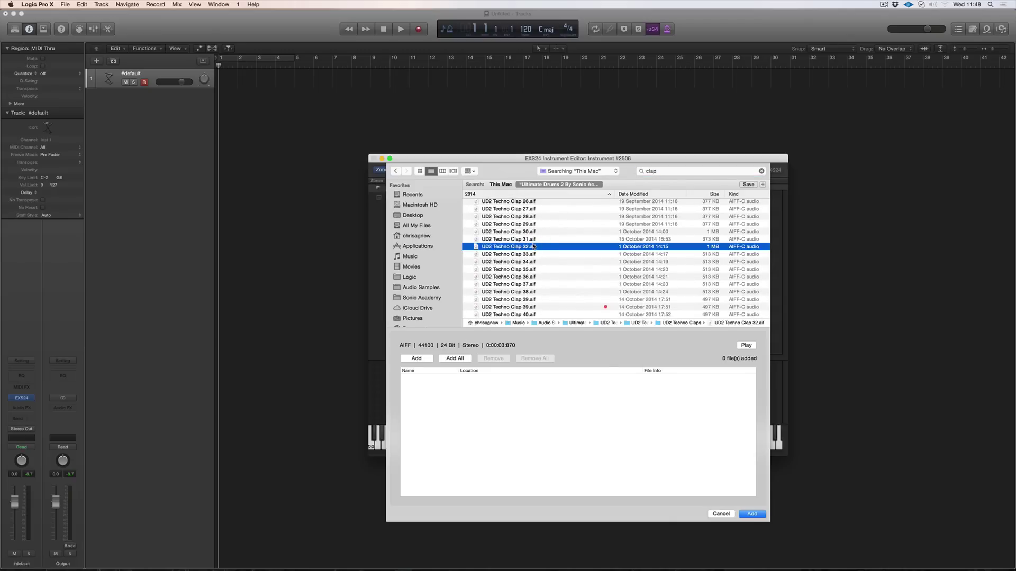
pyautogui.scroll(5, 534, 247)
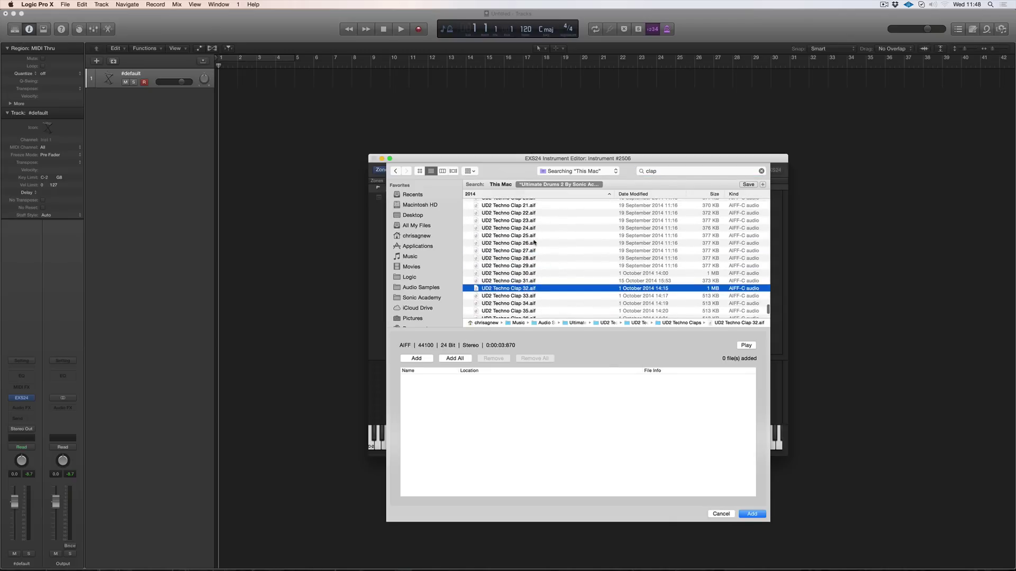
pyautogui.click(535, 242)
pyautogui.click(531, 228)
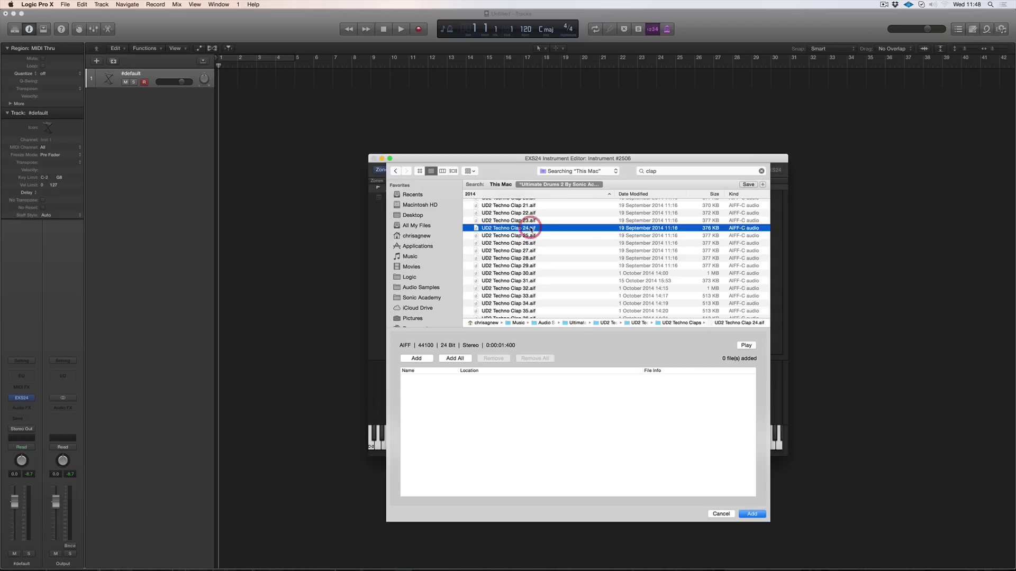
pyautogui.press('space')
pyautogui.press('Down')
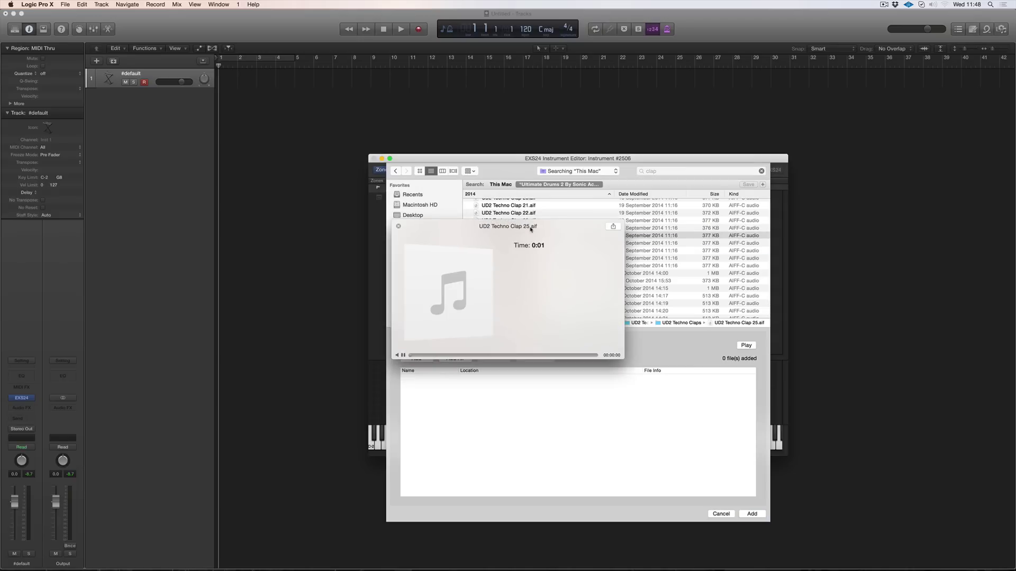
pyautogui.press('Down')
pyautogui.press('space')
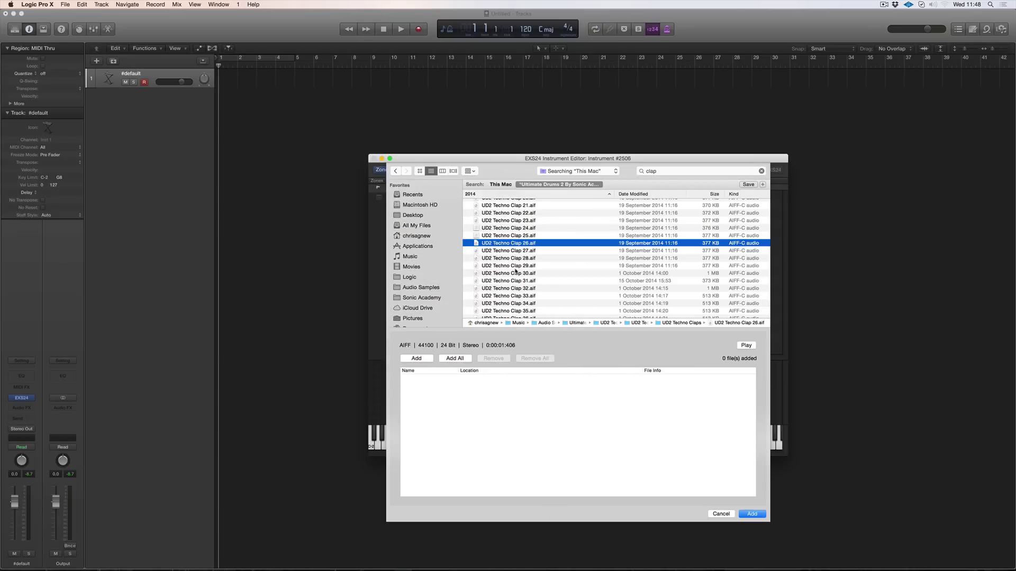
pyautogui.moveTo(516, 272); pyautogui.dragTo(521, 297)
# Add Techno Claps 26–33 and Tech House Claps 21–34 to the file list.
pyautogui.click(417, 358)
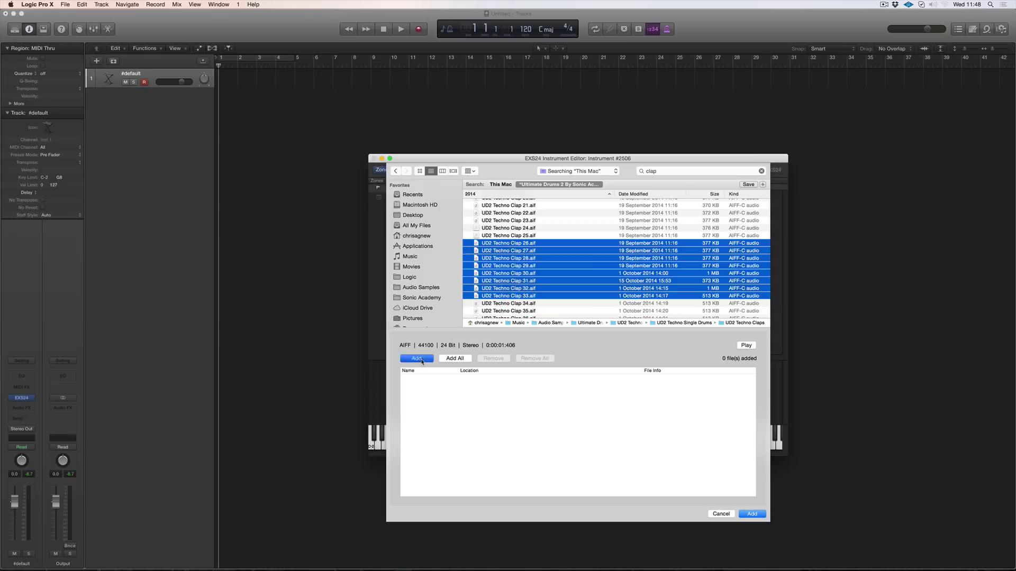
pyautogui.scroll(10, 521, 249)
pyautogui.click(521, 243)
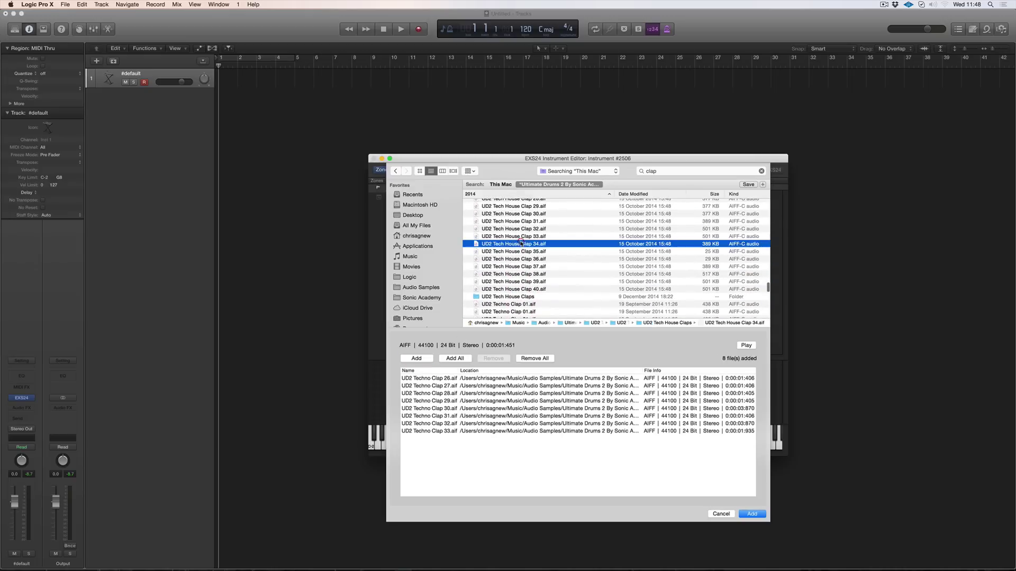
pyautogui.scroll(5, 521, 244)
pyautogui.keyDown('shift'); pyautogui.click(524, 216); pyautogui.keyUp('shift')
pyautogui.click(426, 359)
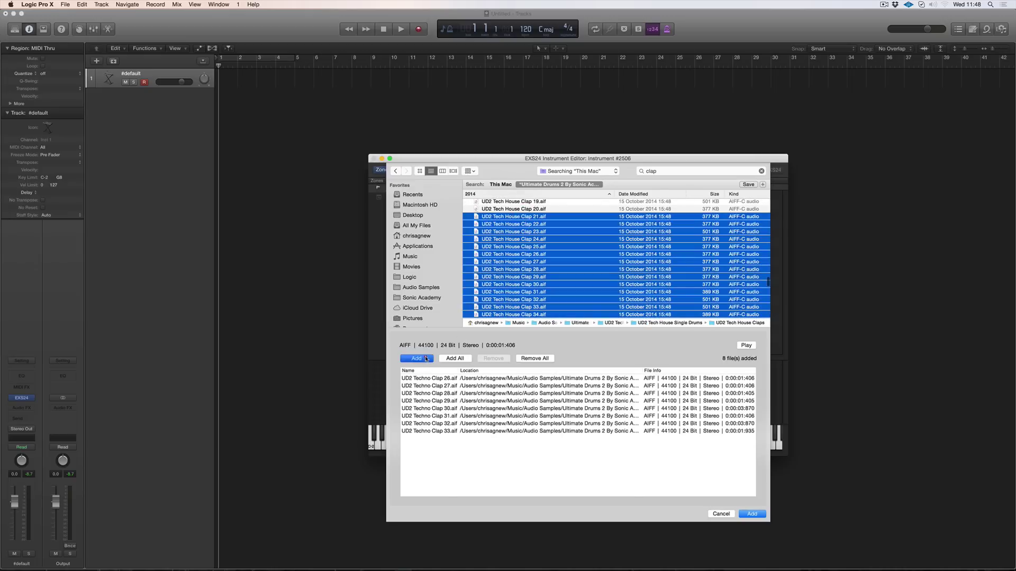
# Add the Prog House clap range to reach 62 files and finish adding.
pyautogui.scroll(10, 529, 253)
pyautogui.keyDown('shift'); pyautogui.click(532, 236); pyautogui.keyUp('shift')
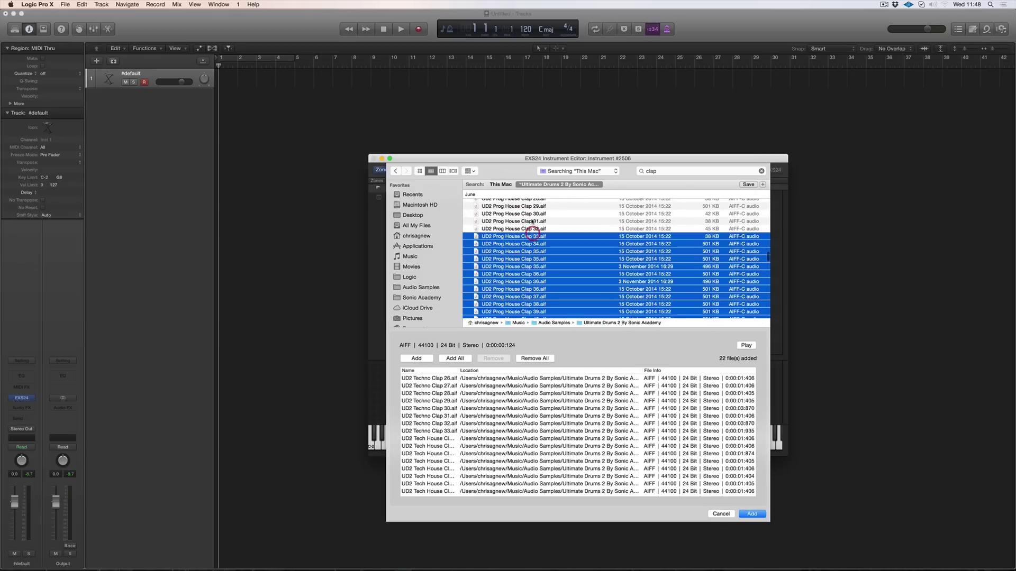
pyautogui.click(417, 359)
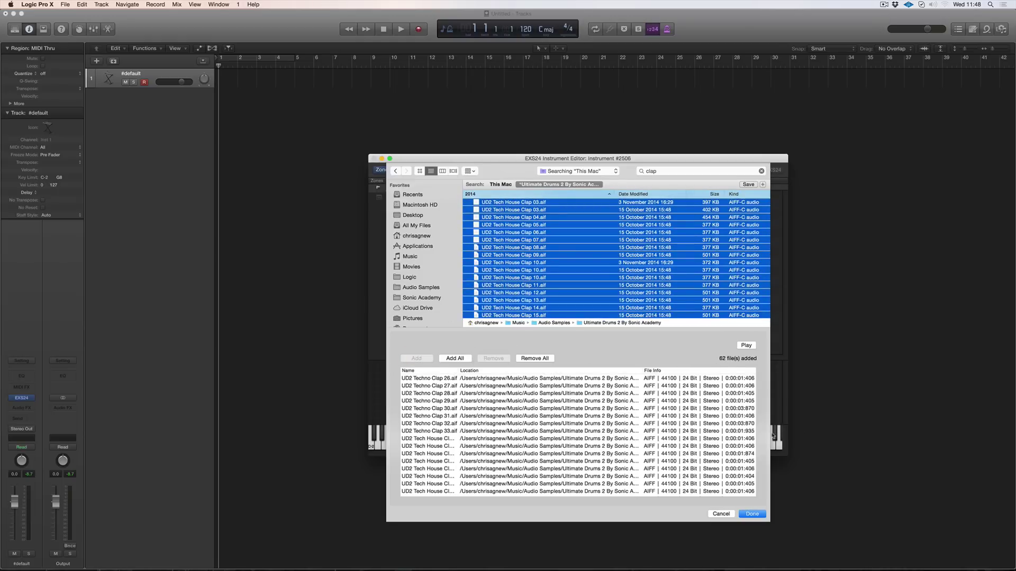
pyautogui.click(751, 514)
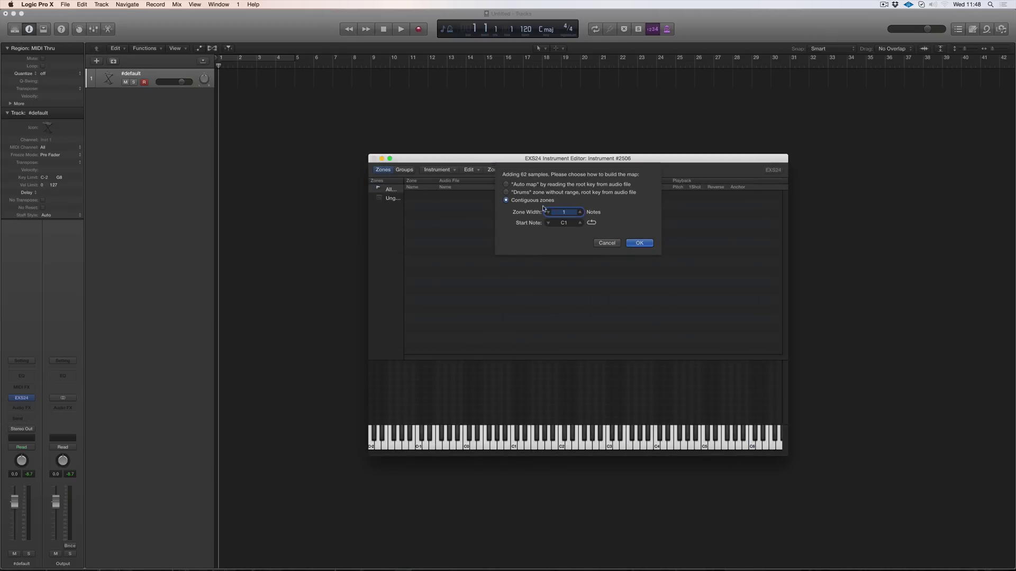
# Map contiguous width-1 zones from C1, audition the claps on the keys, and select all zones.
pyautogui.click(639, 243)
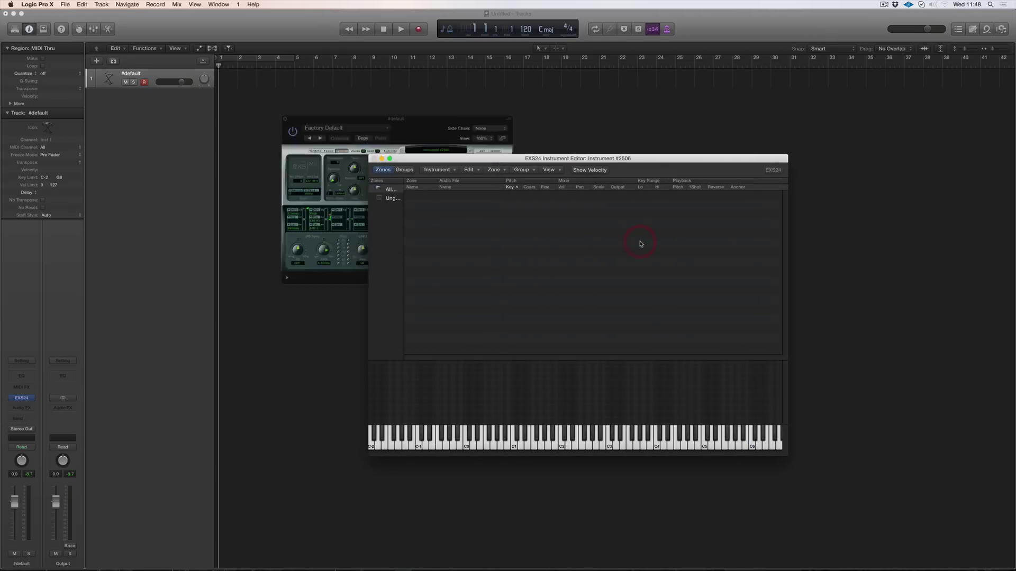
pyautogui.click(565, 429)
pyautogui.click(540, 437)
pyautogui.click(525, 429)
pyautogui.click(519, 431)
pyautogui.click(514, 441)
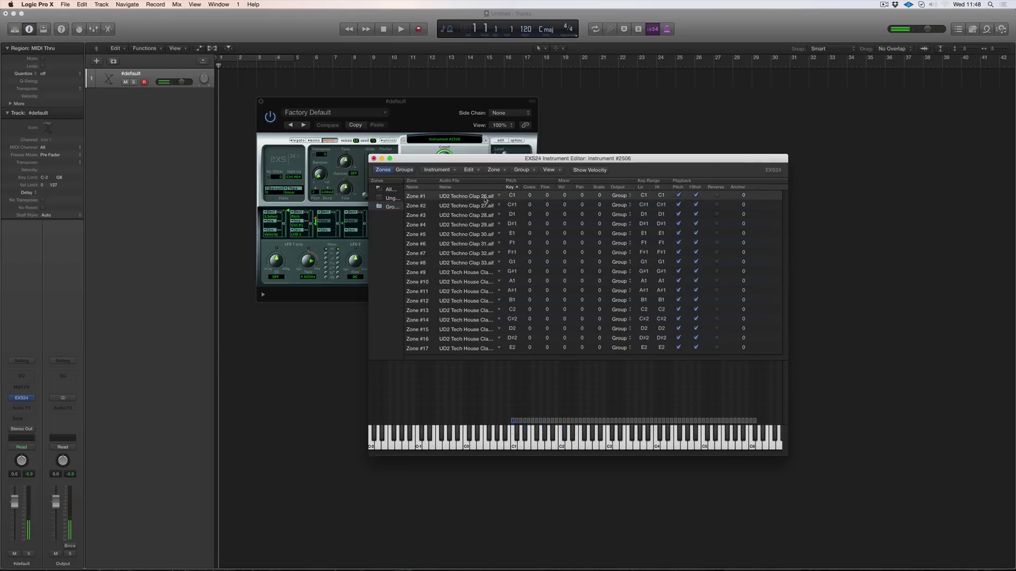
pyautogui.press('super+a')
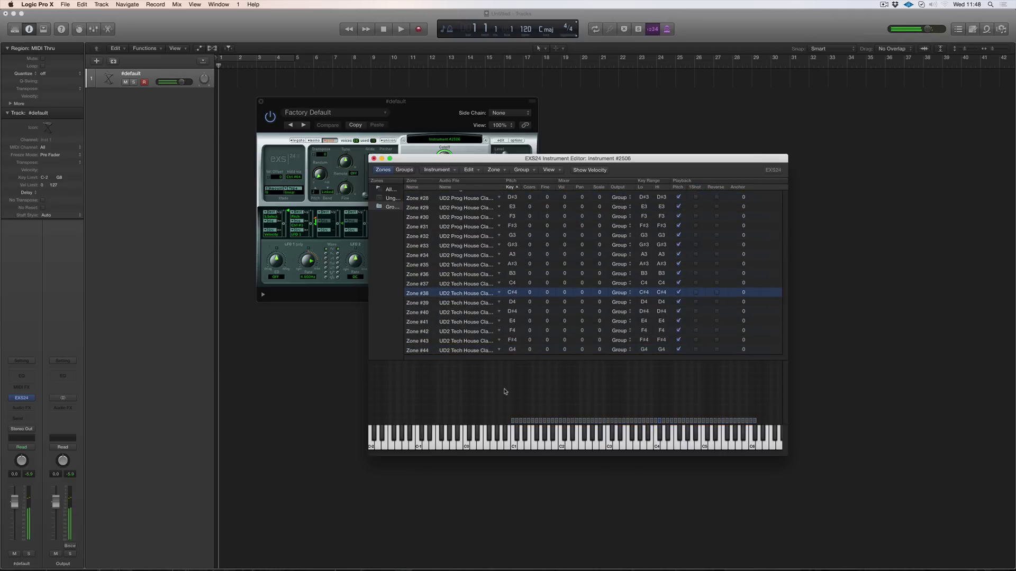
# Save the clap instrument from the EXS24 Instrument menu.
pyautogui.click(450, 170)
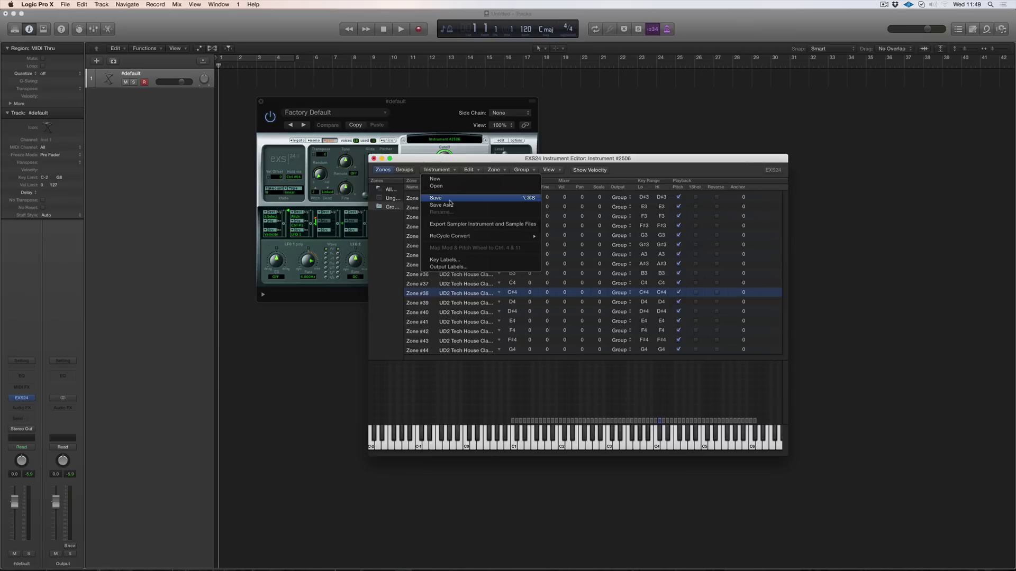
pyautogui.click(449, 203)
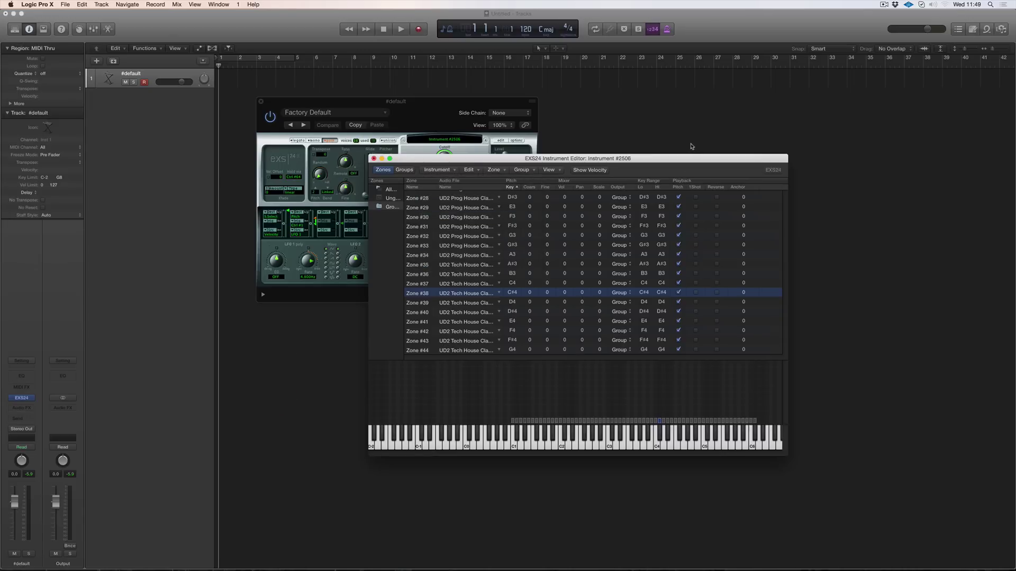